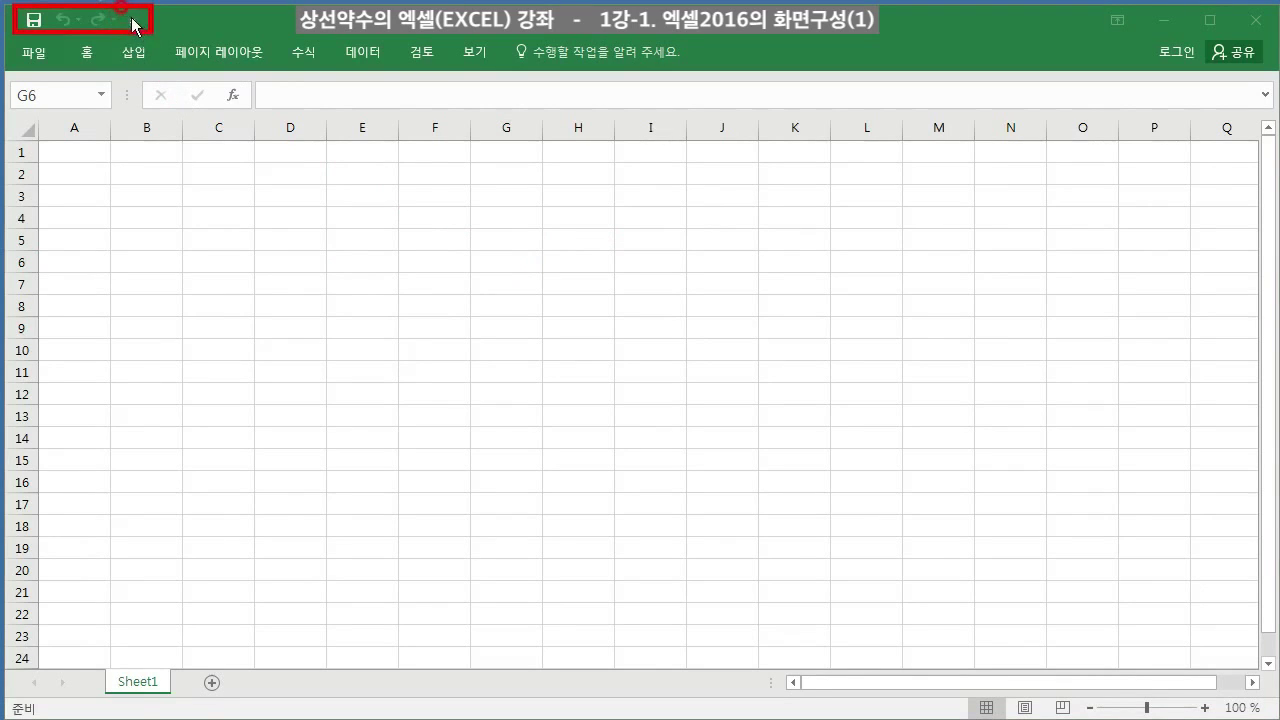
# Step: Add the ascending sort command (오름차순 정렬) to the Quick Access Toolbar from the full list of commonly used commands
pyautogui.click(132, 19)
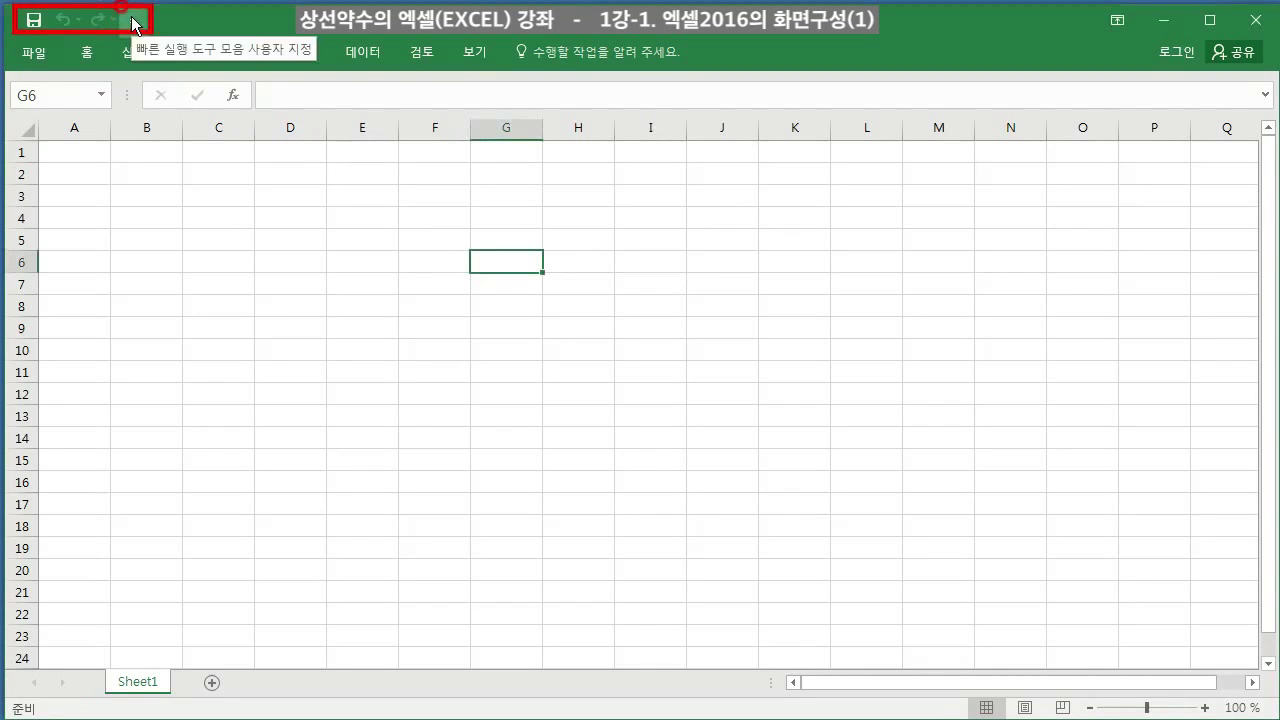
pyautogui.click(133, 20)
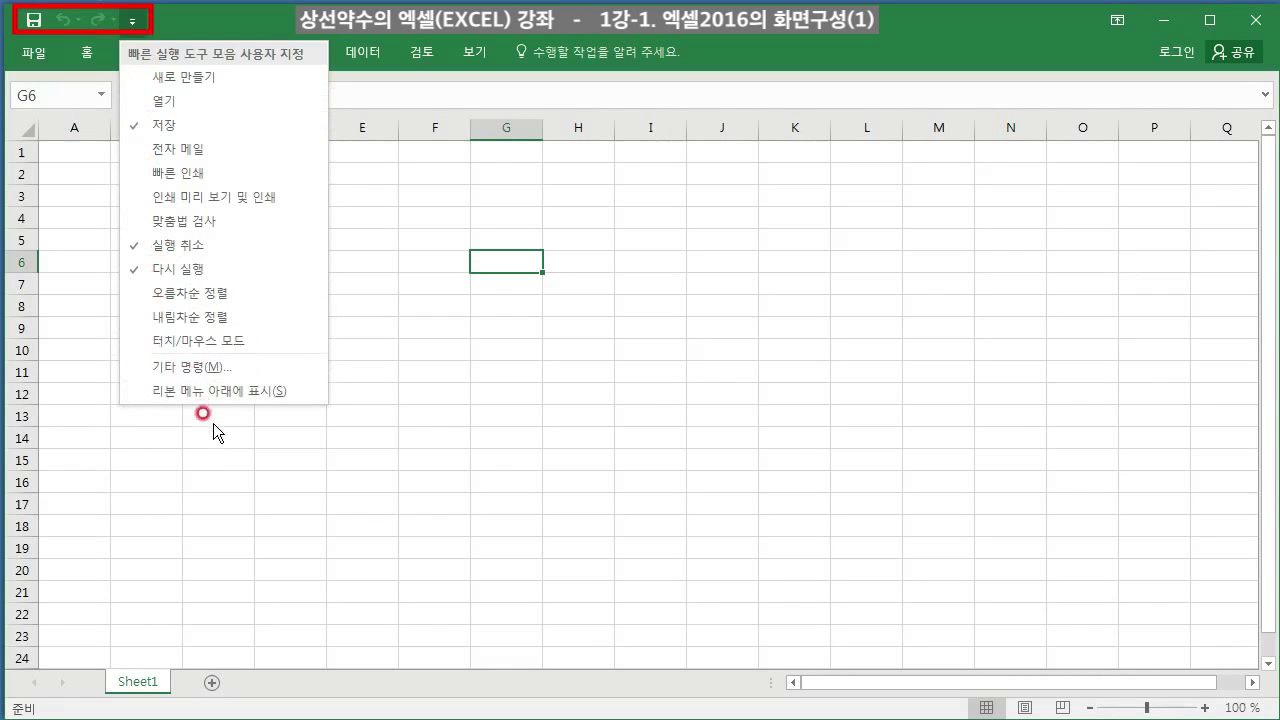
pyautogui.click(193, 364)
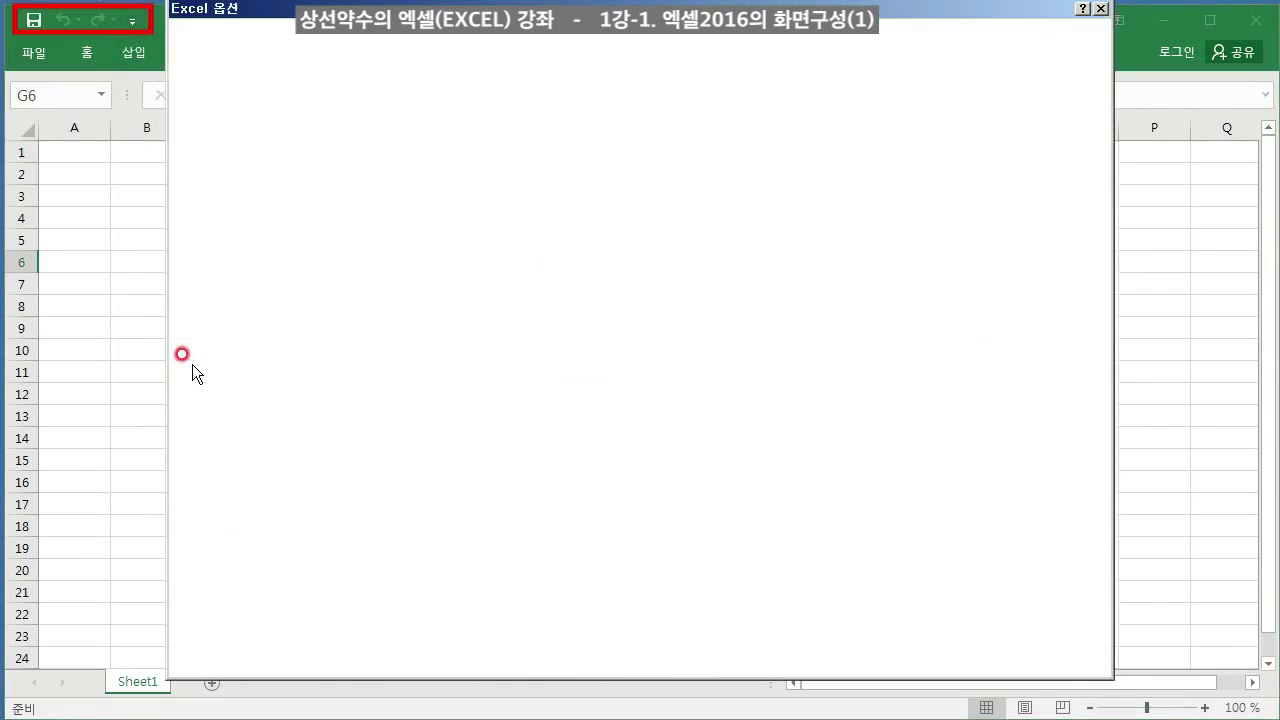
pyautogui.moveTo(637, 228); pyautogui.dragTo(629, 416)
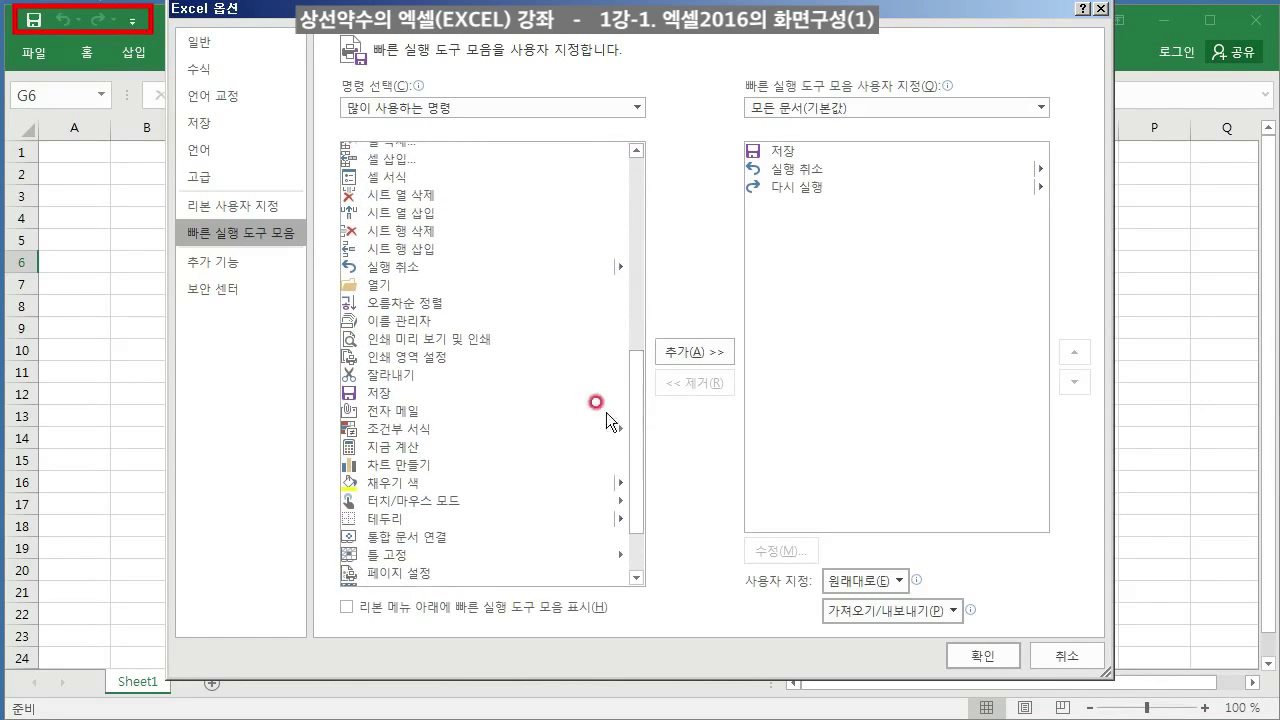
pyautogui.click(409, 305)
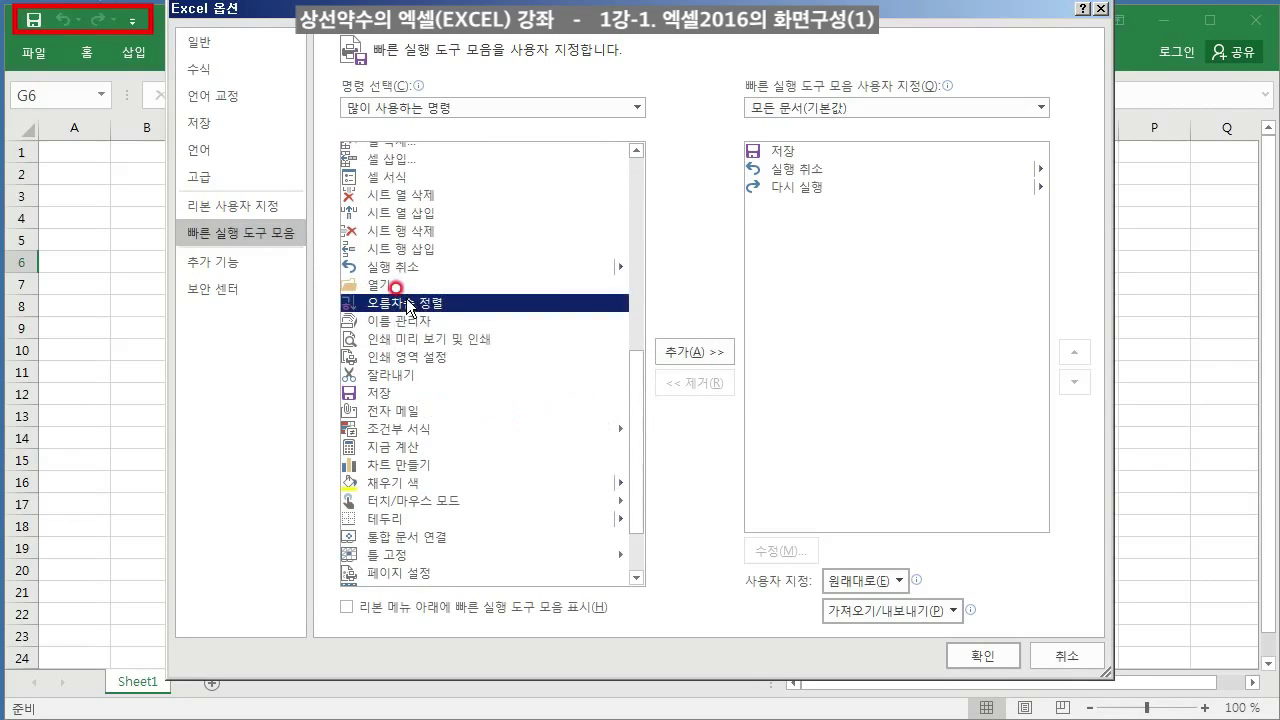
pyautogui.click(672, 356)
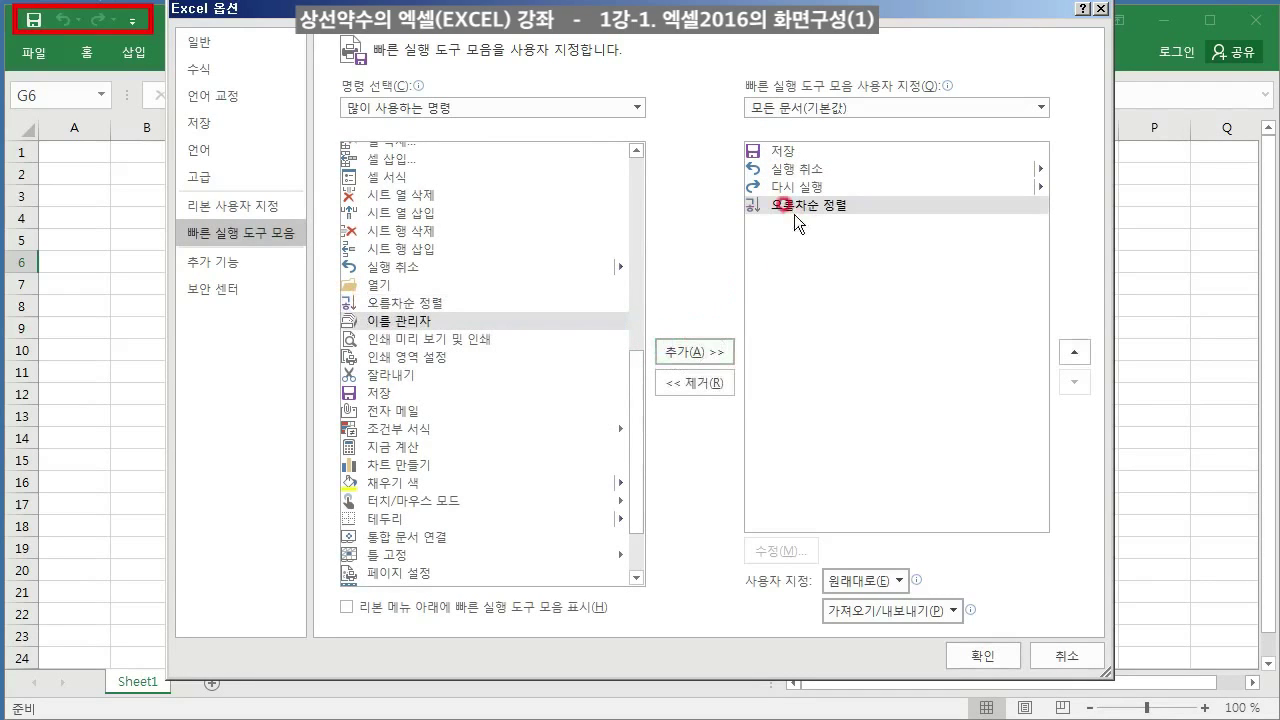
pyautogui.click(964, 652)
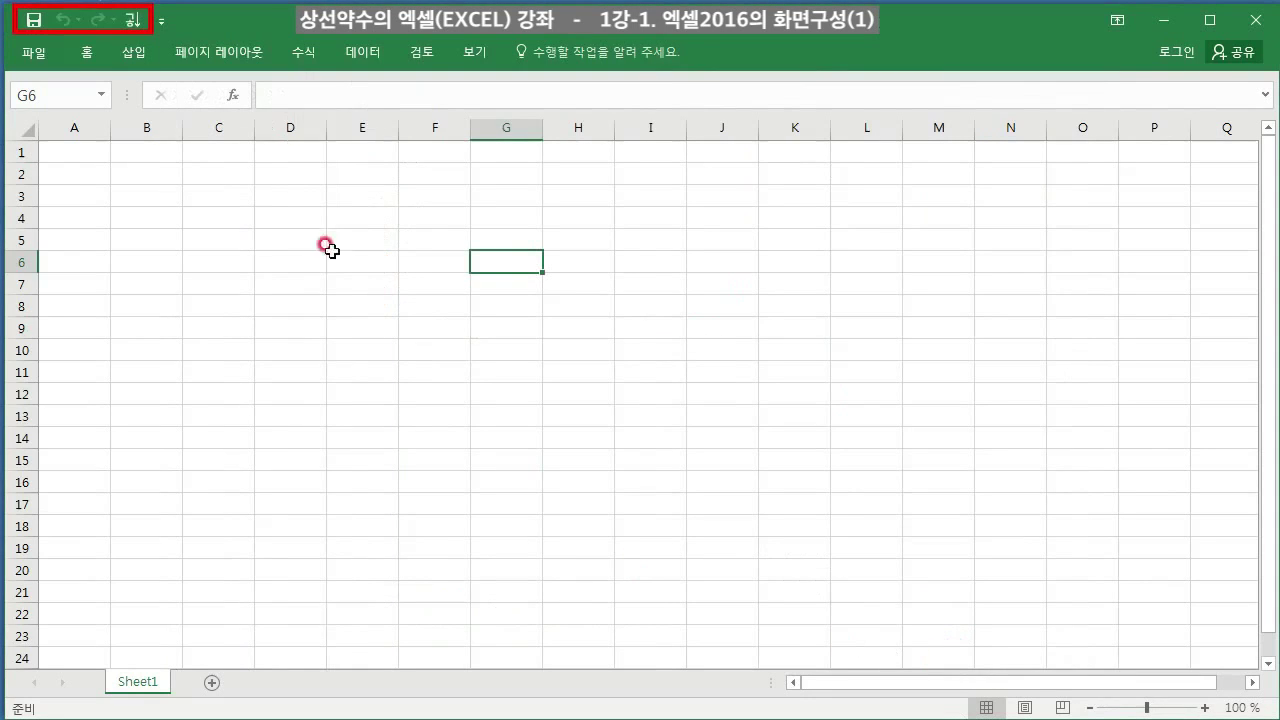
# Step: Remove the ascending sort command (오름차순 정렬) from the Quick Access Toolbar and review the toolbar's customization options
pyautogui.click(164, 21)
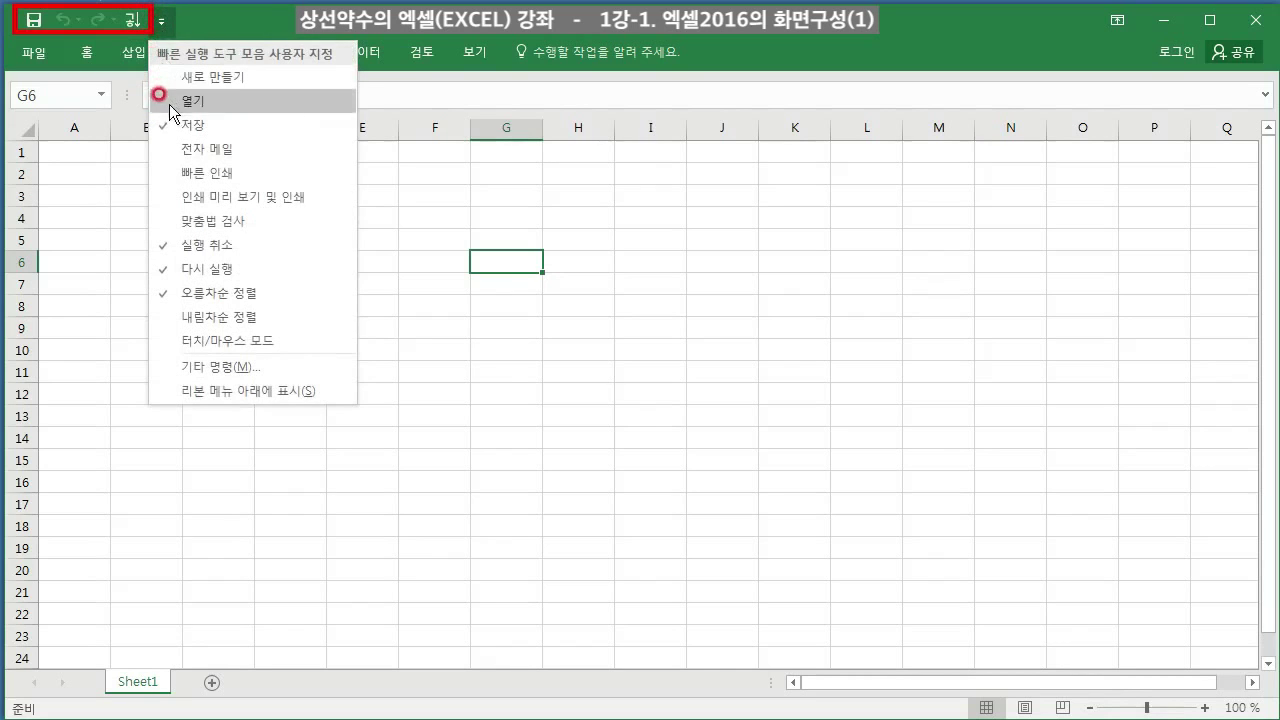
pyautogui.click(184, 292)
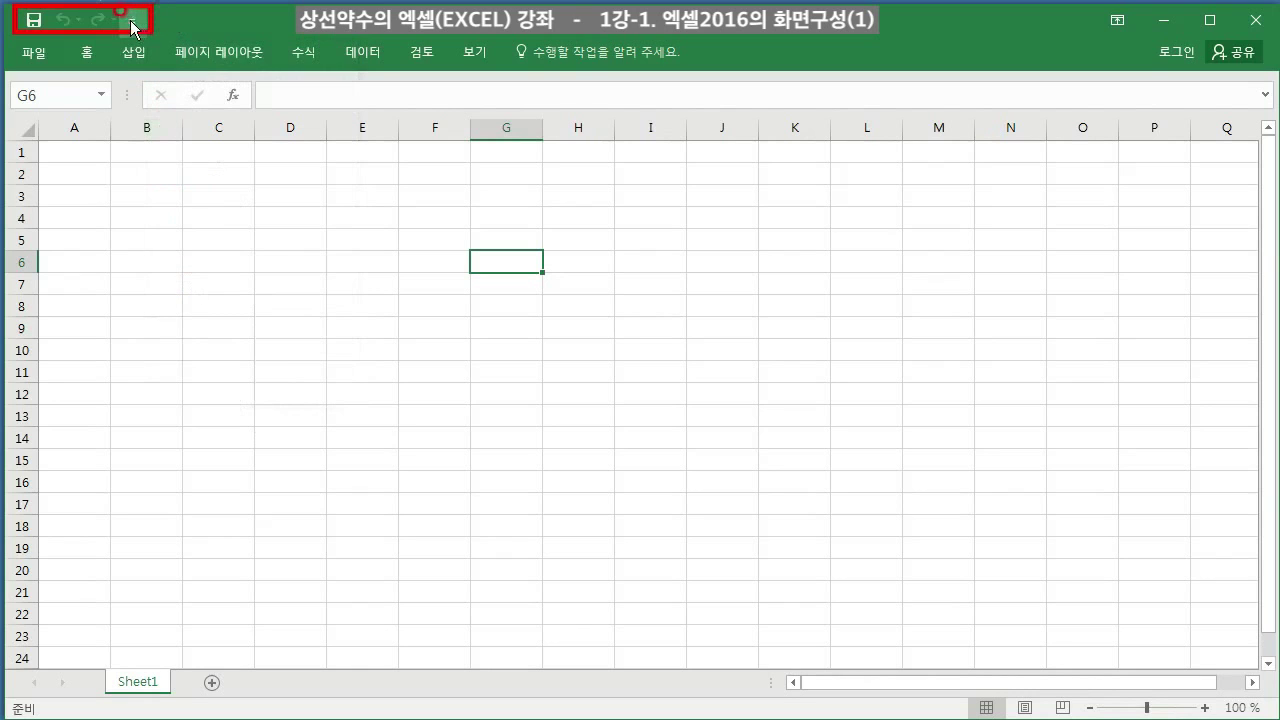
pyautogui.click(133, 21)
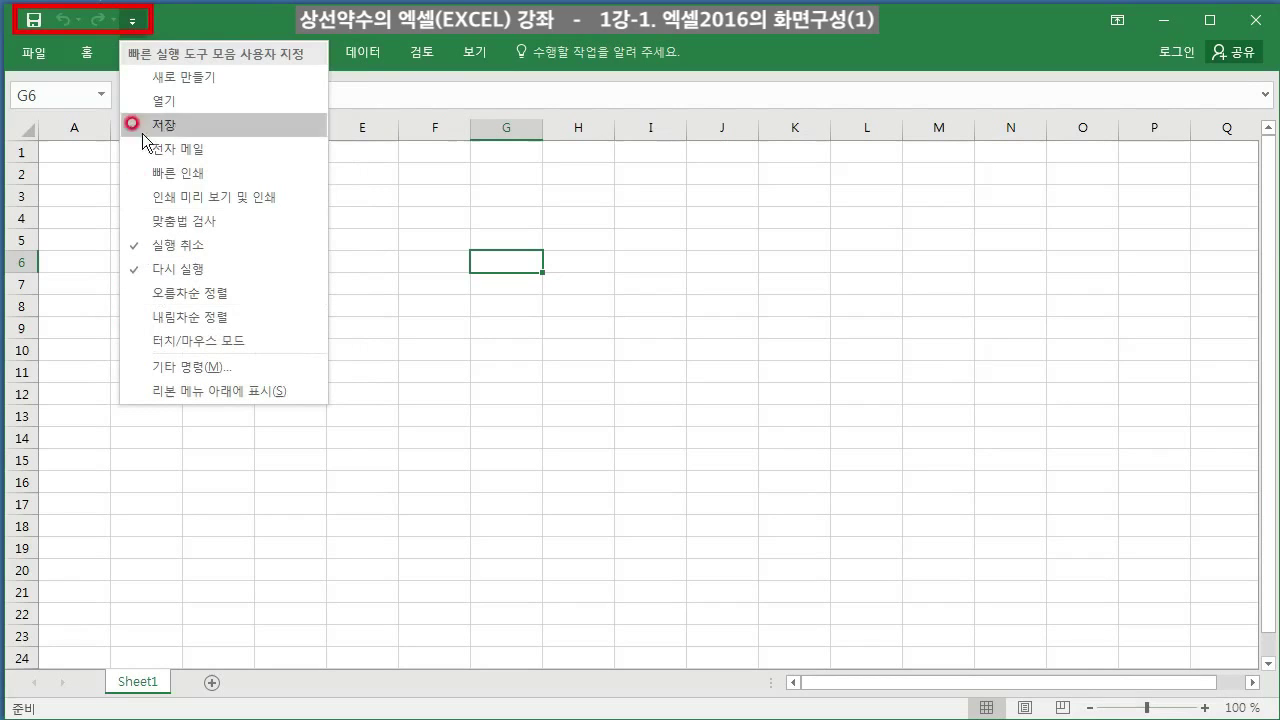
pyautogui.click(133, 21)
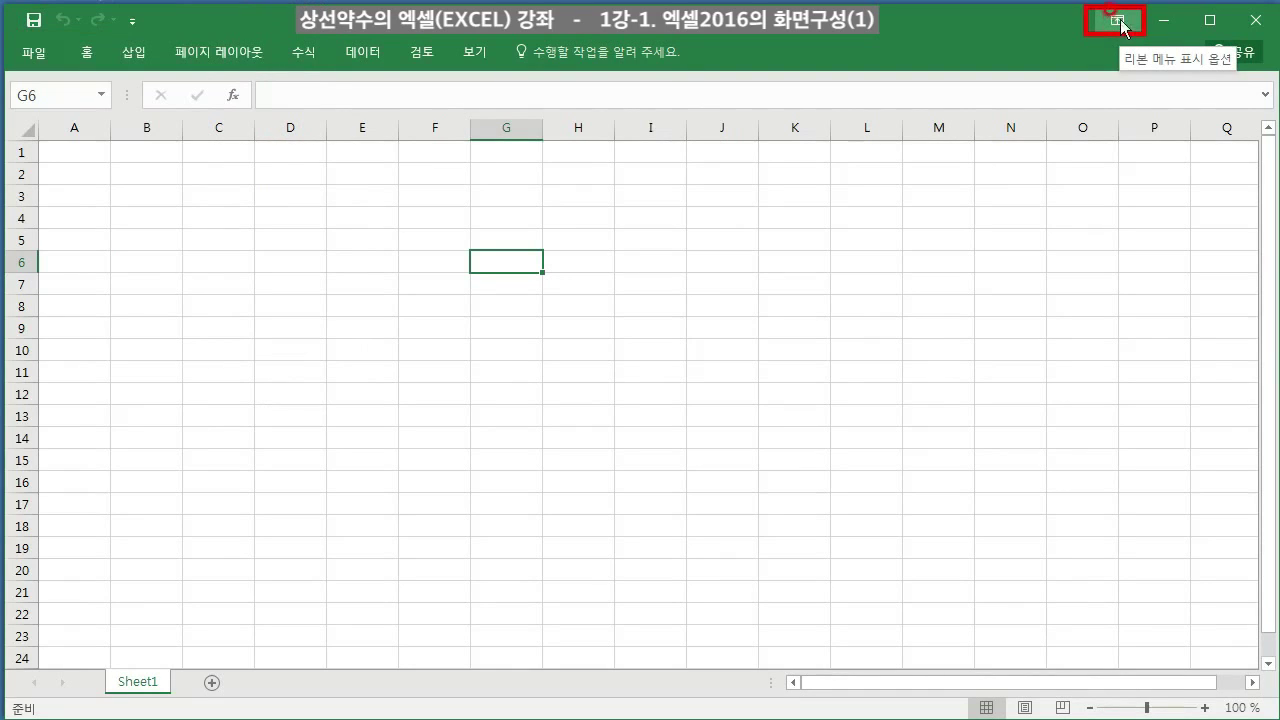
# Step: Set the ribbon display option to 탭 및 명령 표시 so tabs and commands are always shown
pyautogui.click(1120, 22)
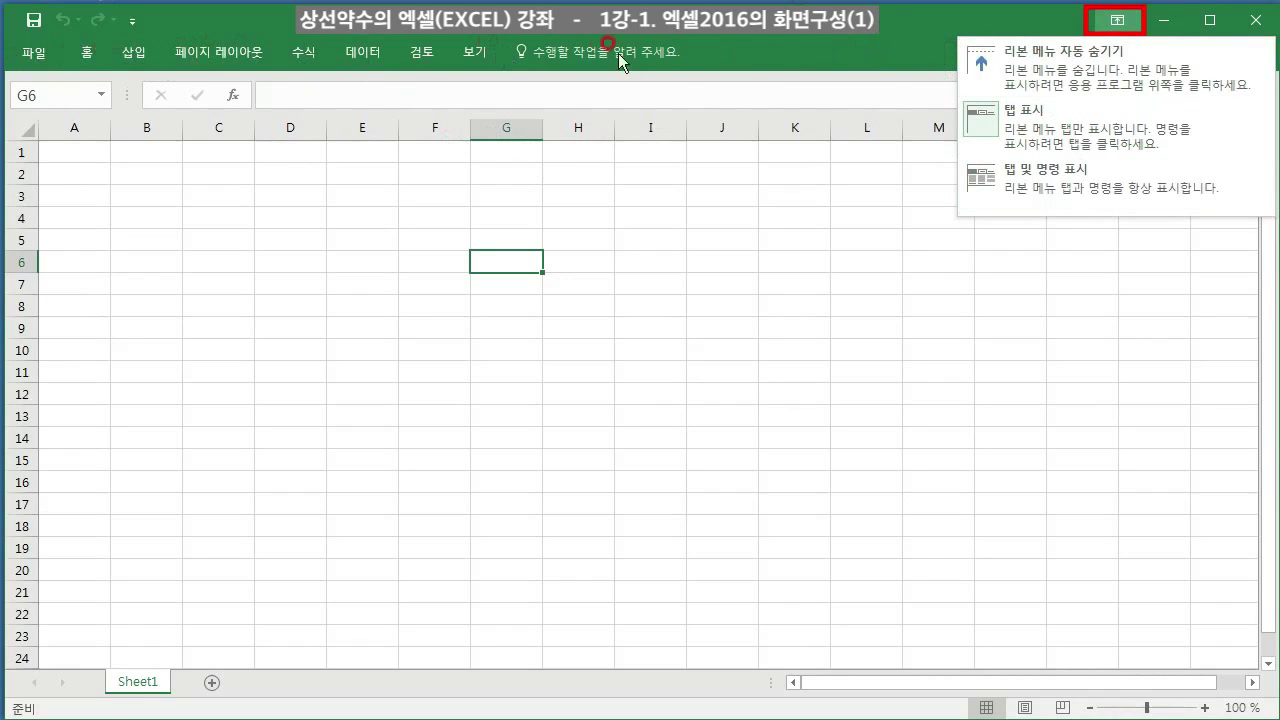
pyautogui.click(1094, 137)
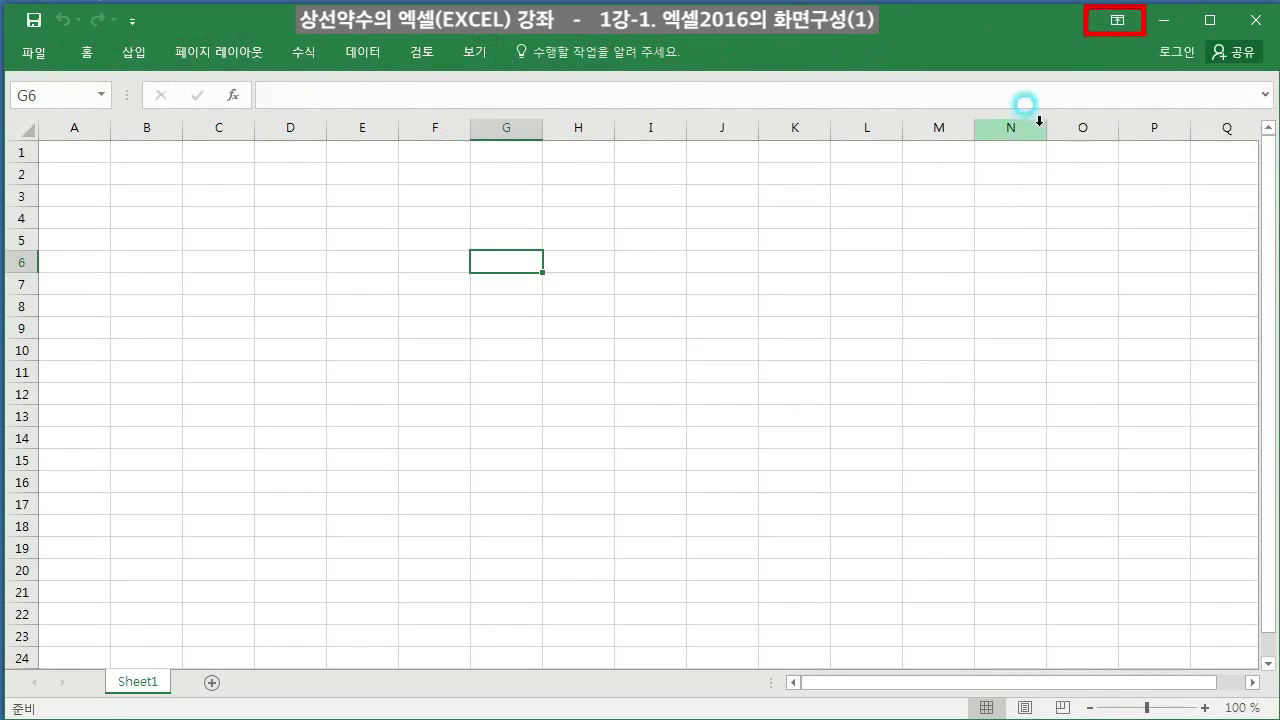
pyautogui.click(1118, 22)
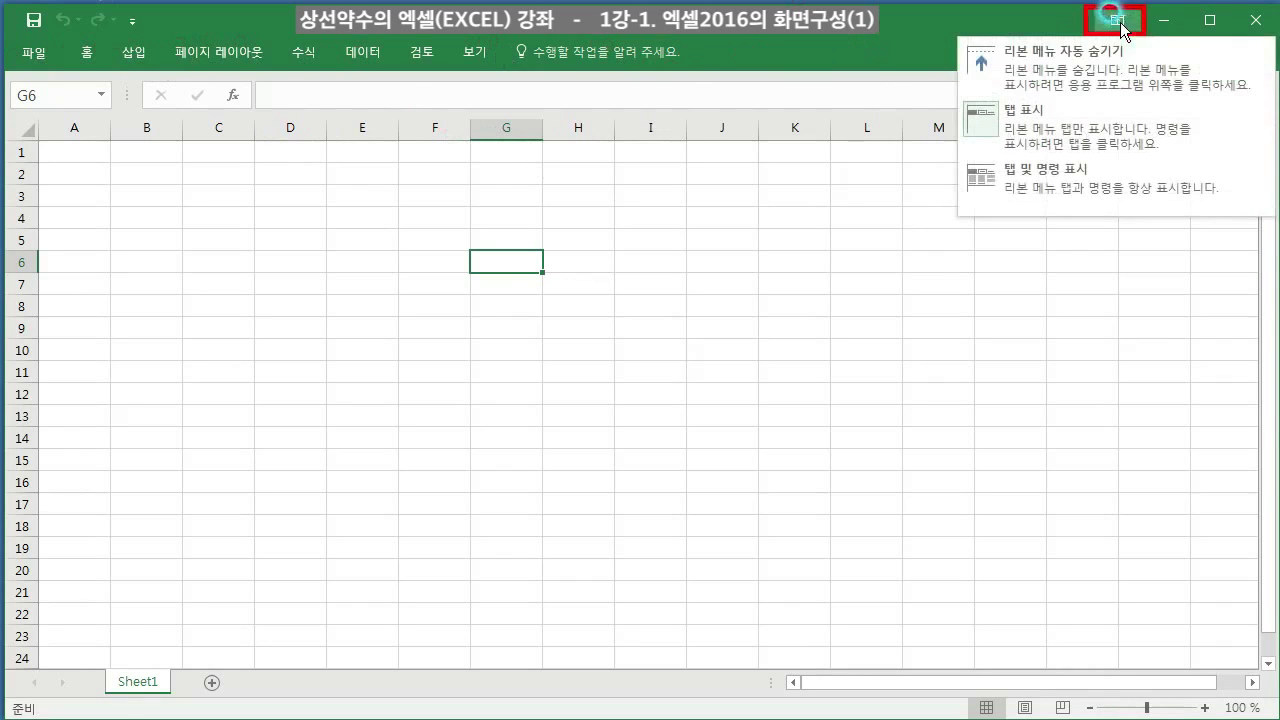
pyautogui.click(1039, 192)
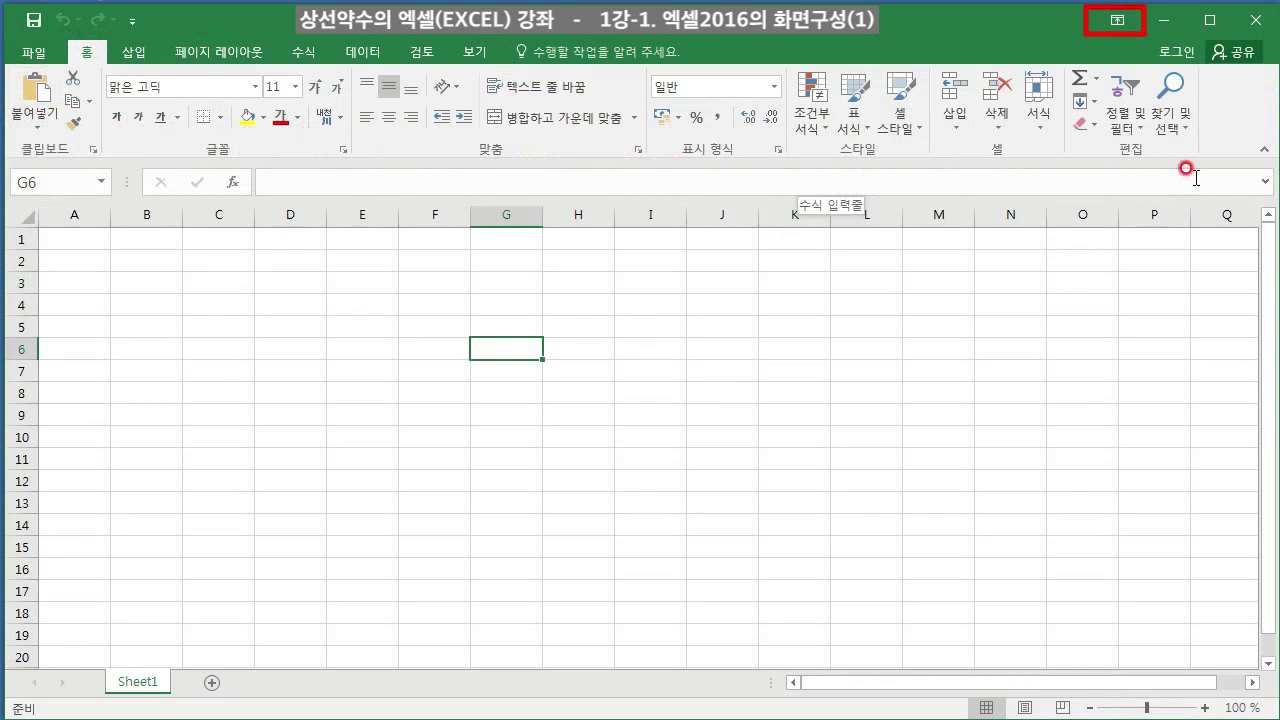
# Step: Reduce the ribbon to tabs only (탭 표시) and restore it to 탭 및 명령 표시
pyautogui.click(1111, 22)
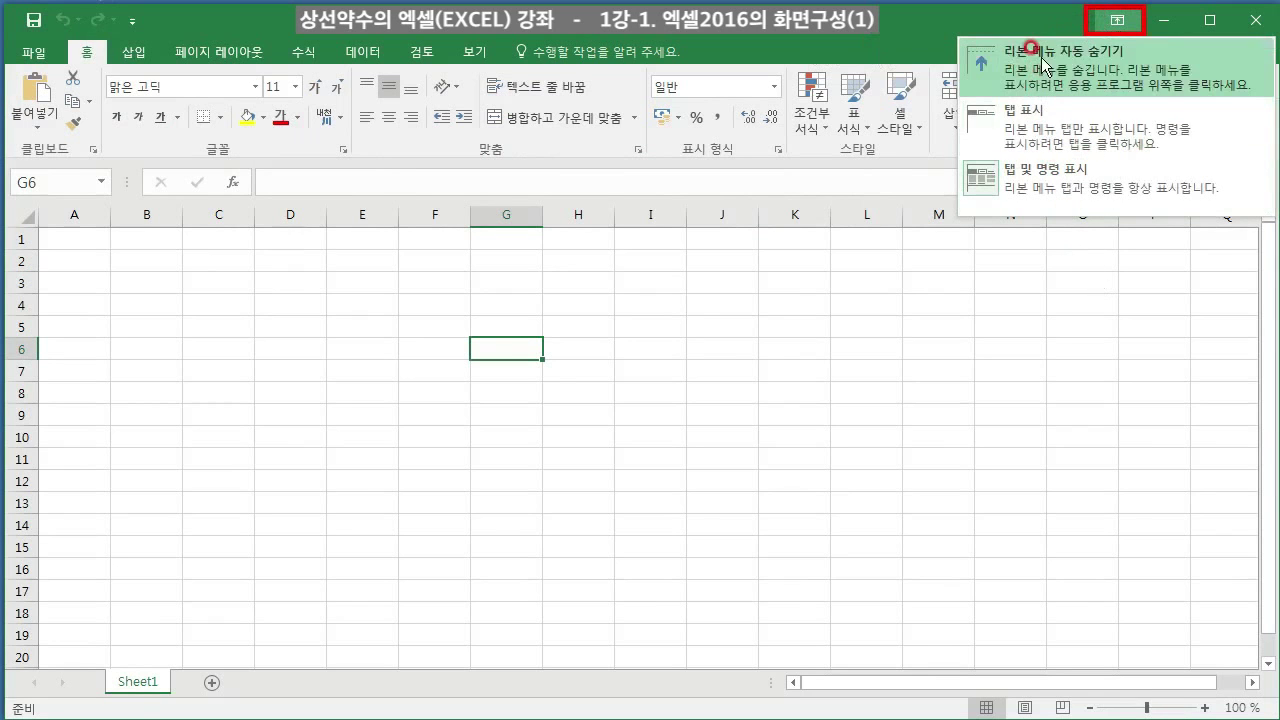
pyautogui.click(1040, 127)
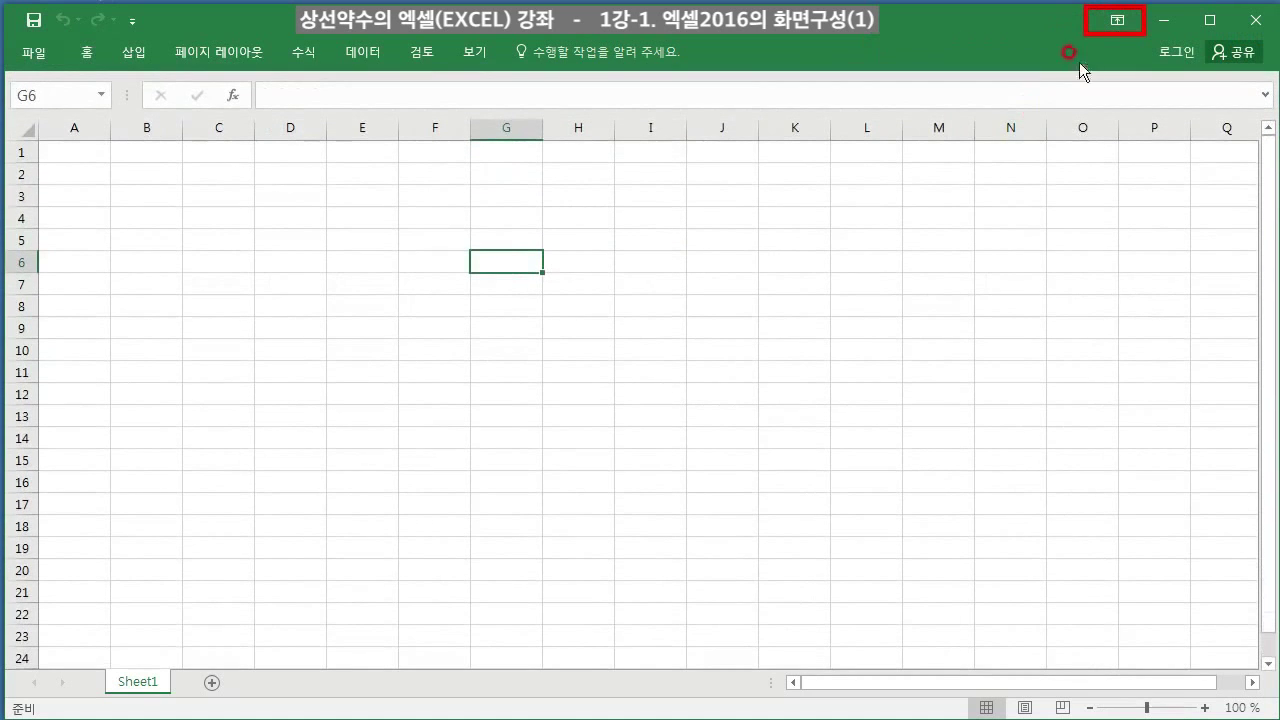
pyautogui.click(1117, 22)
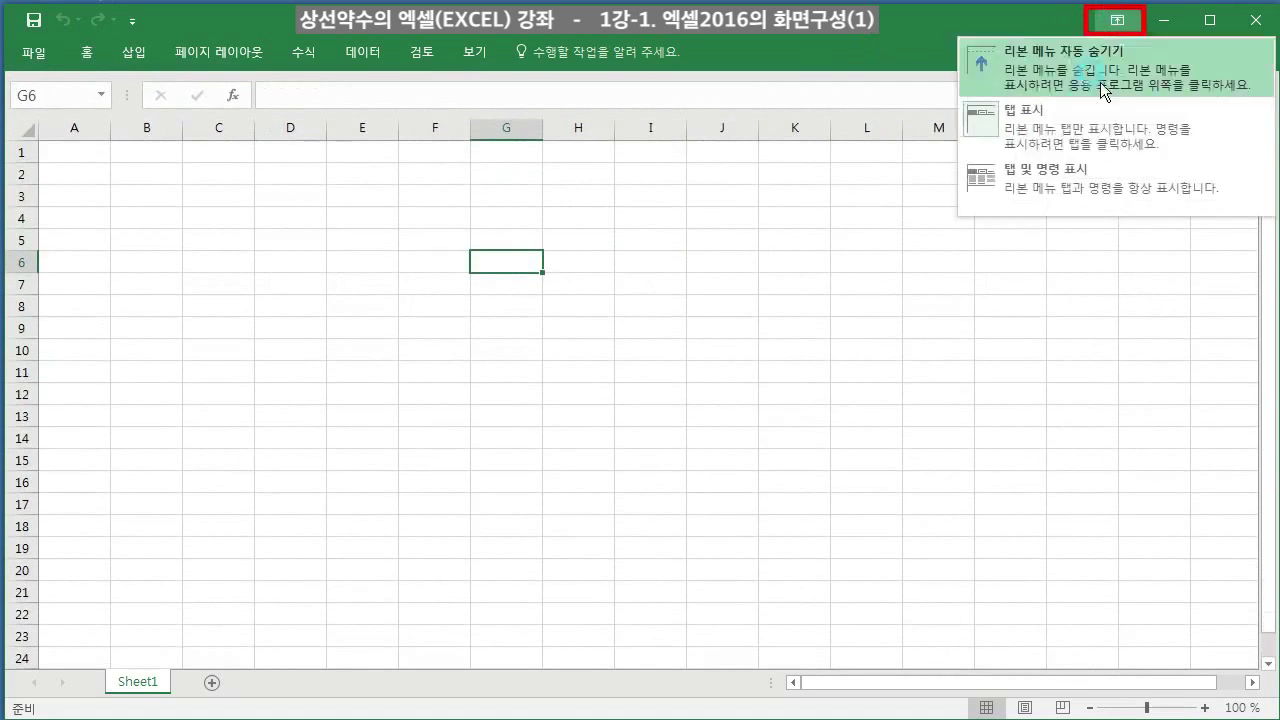
pyautogui.click(1030, 186)
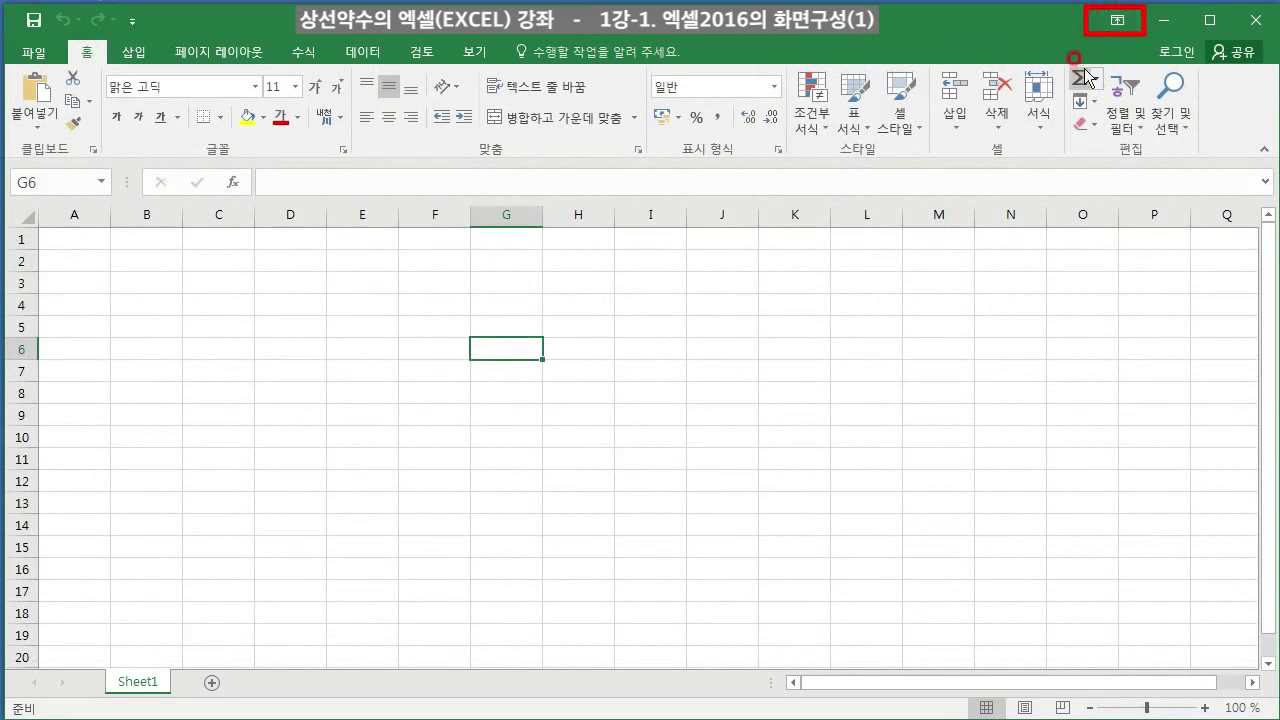
# Step: Switch the ribbon display to automatic hiding (리본 메뉴 자동 숨기기)
pyautogui.click(1118, 21)
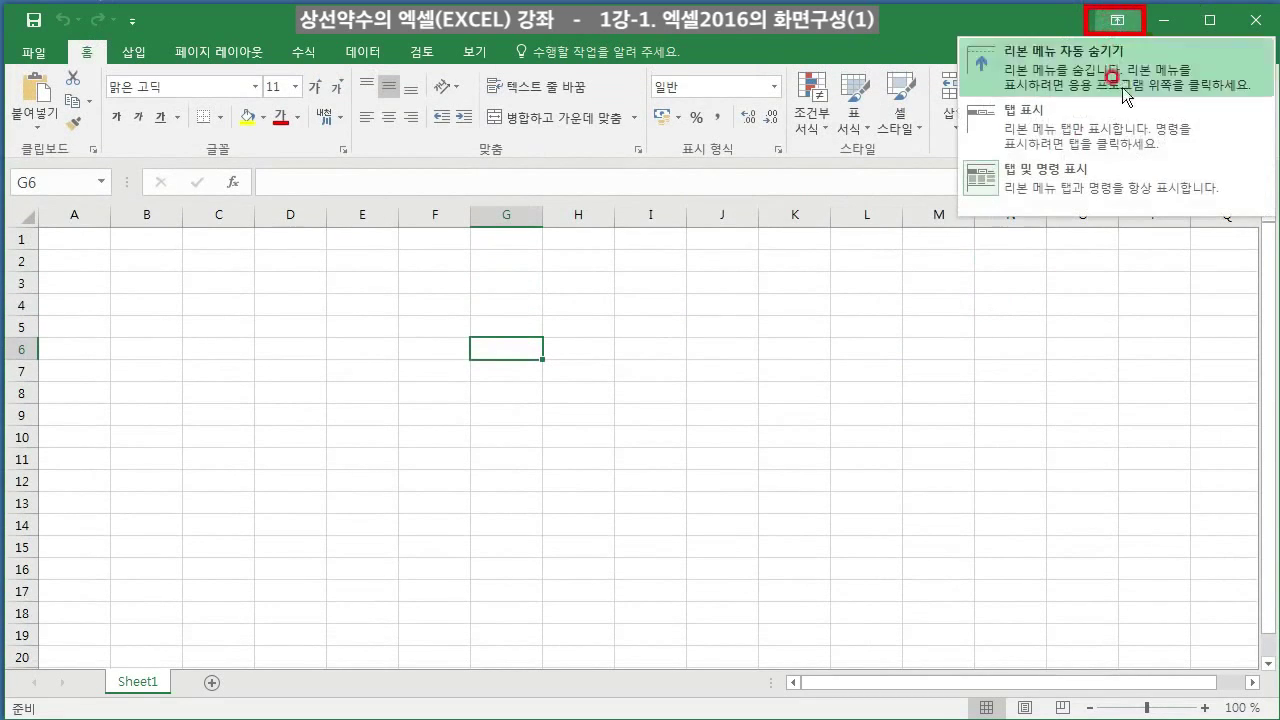
pyautogui.click(1059, 55)
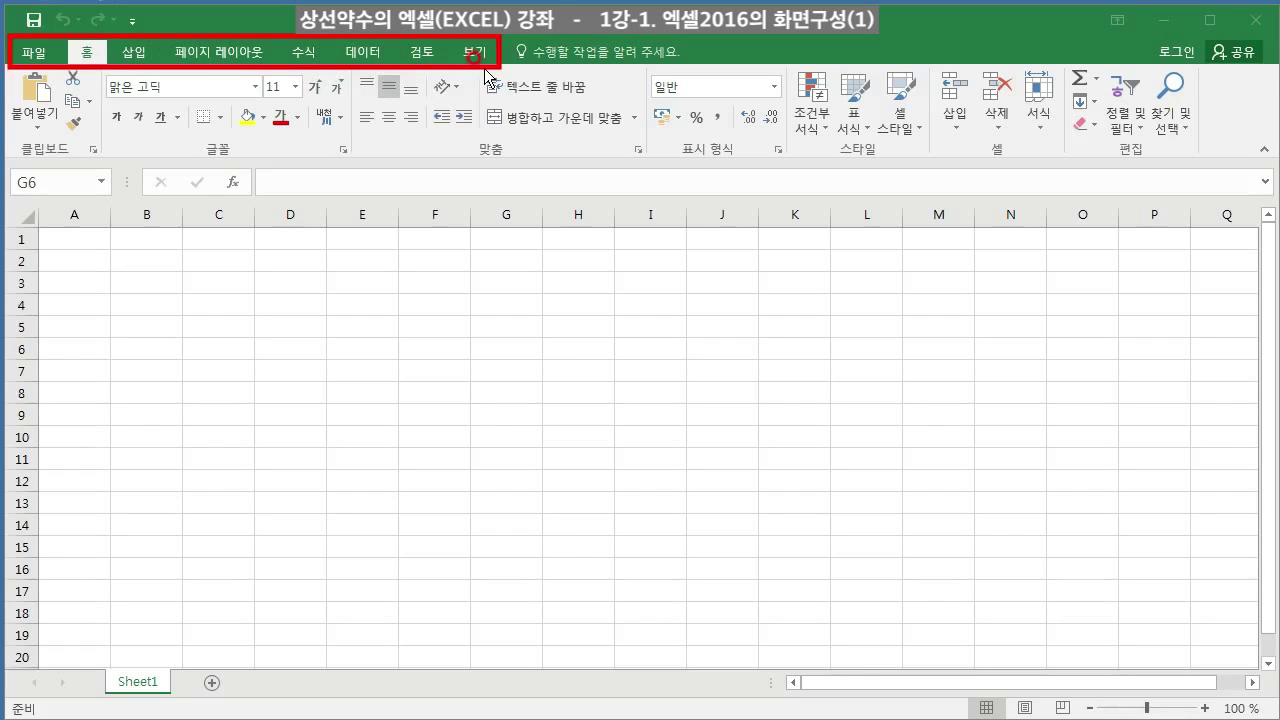
# Step: Examine the command groups of the 삽입, 홈, 페이지 레이아웃 and 수식 ribbon sets
pyautogui.click(132, 56)
pyautogui.click(132, 56)
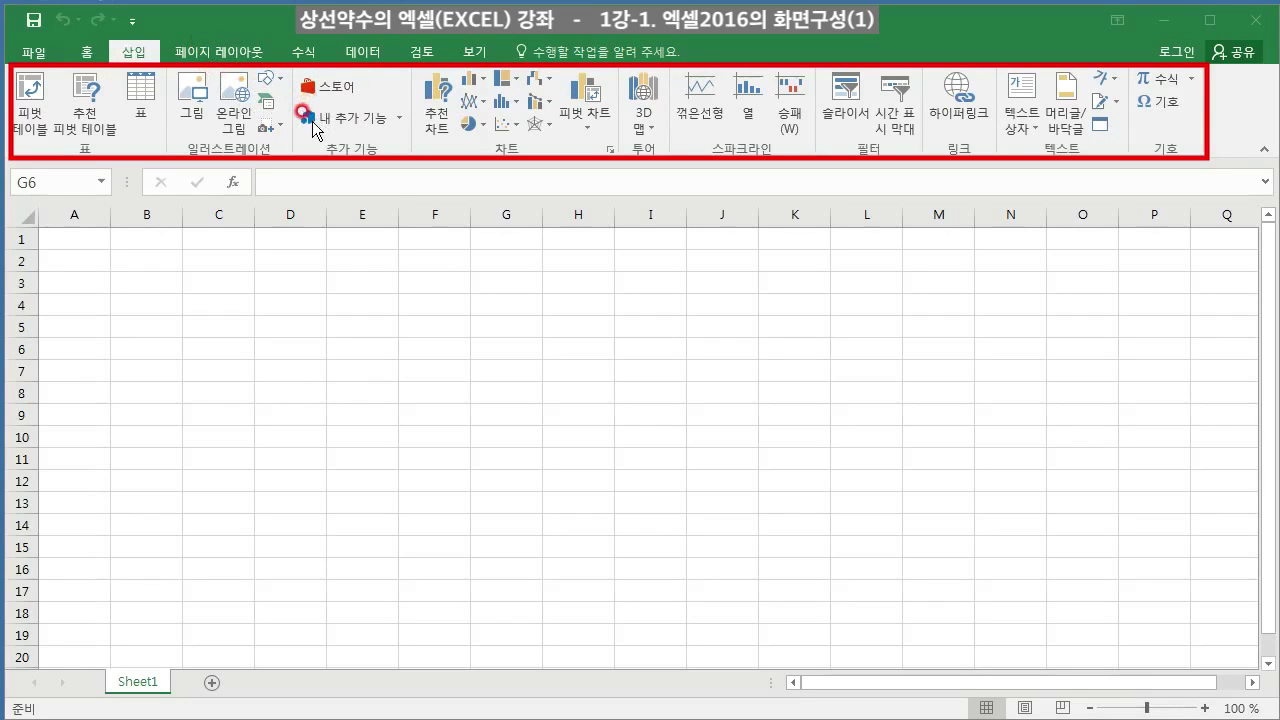
pyautogui.click(86, 50)
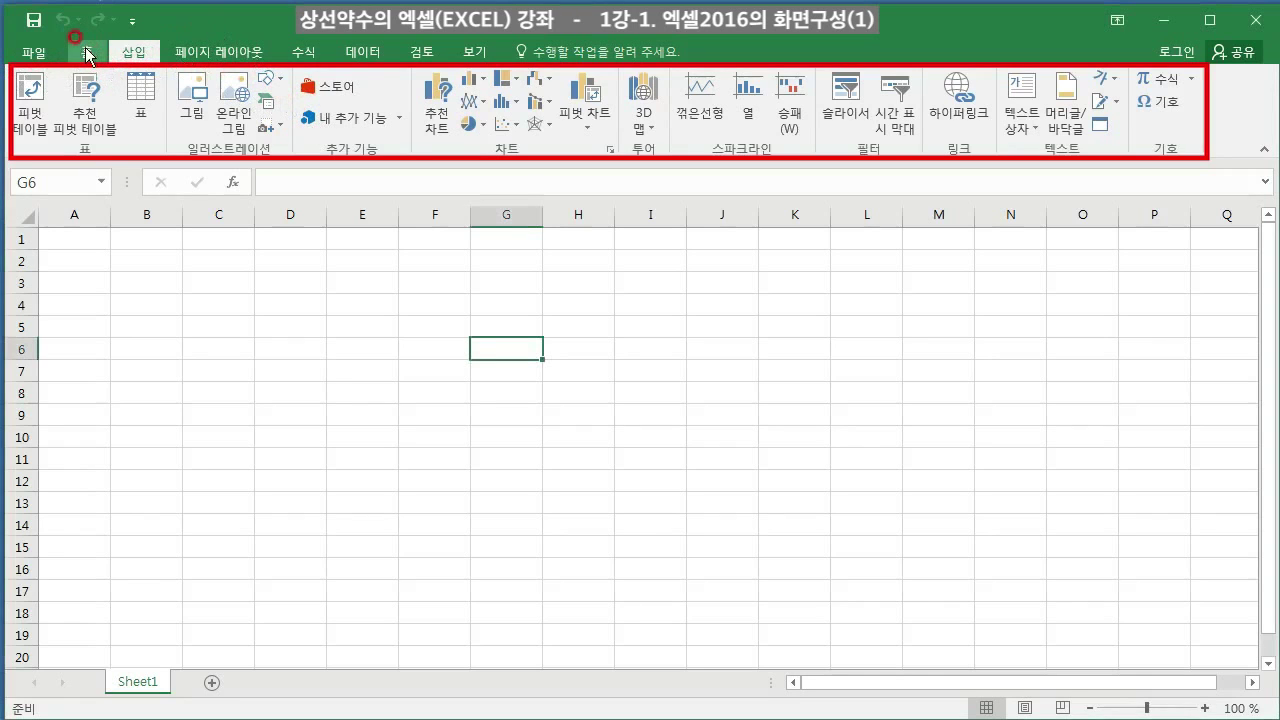
pyautogui.click(86, 50)
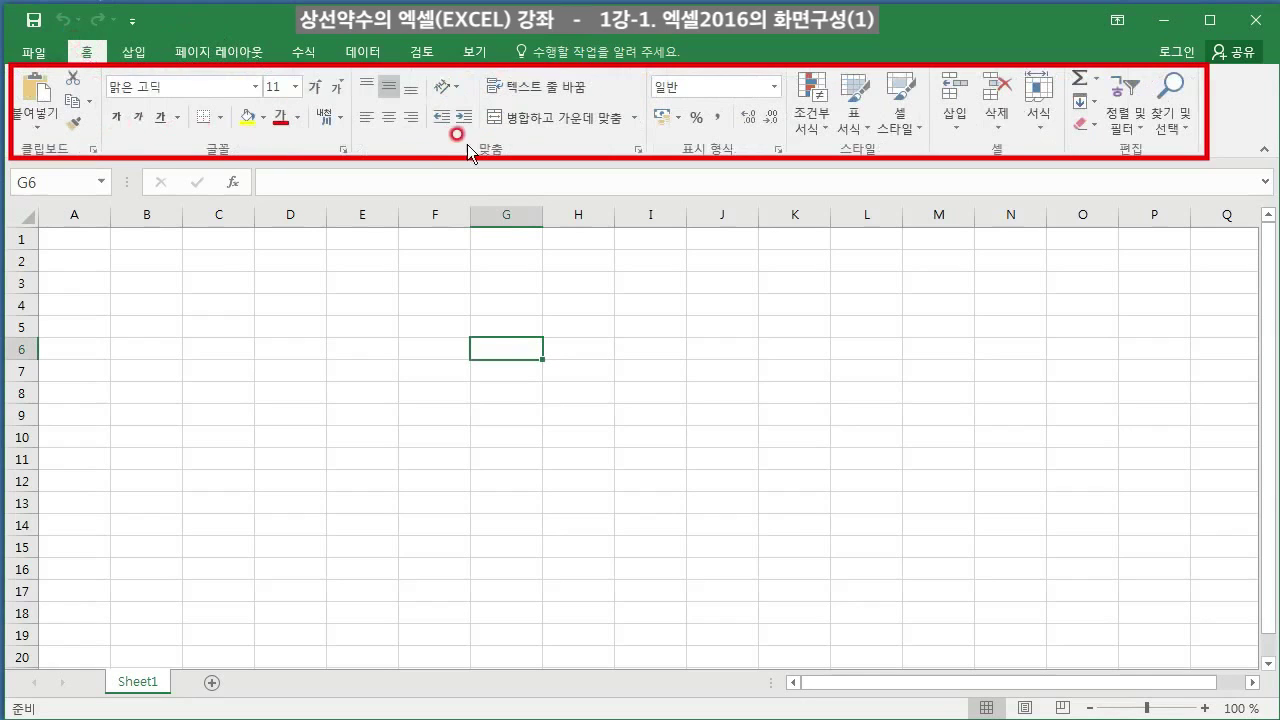
pyautogui.click(216, 50)
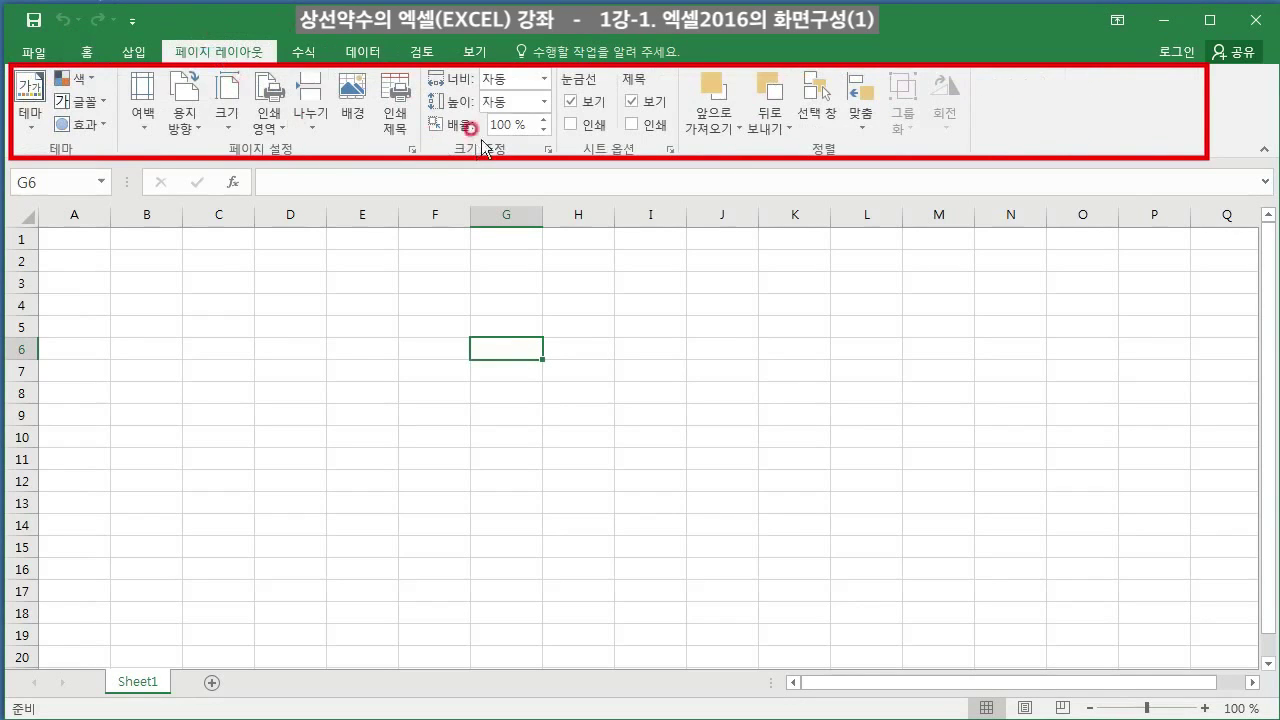
pyautogui.click(310, 56)
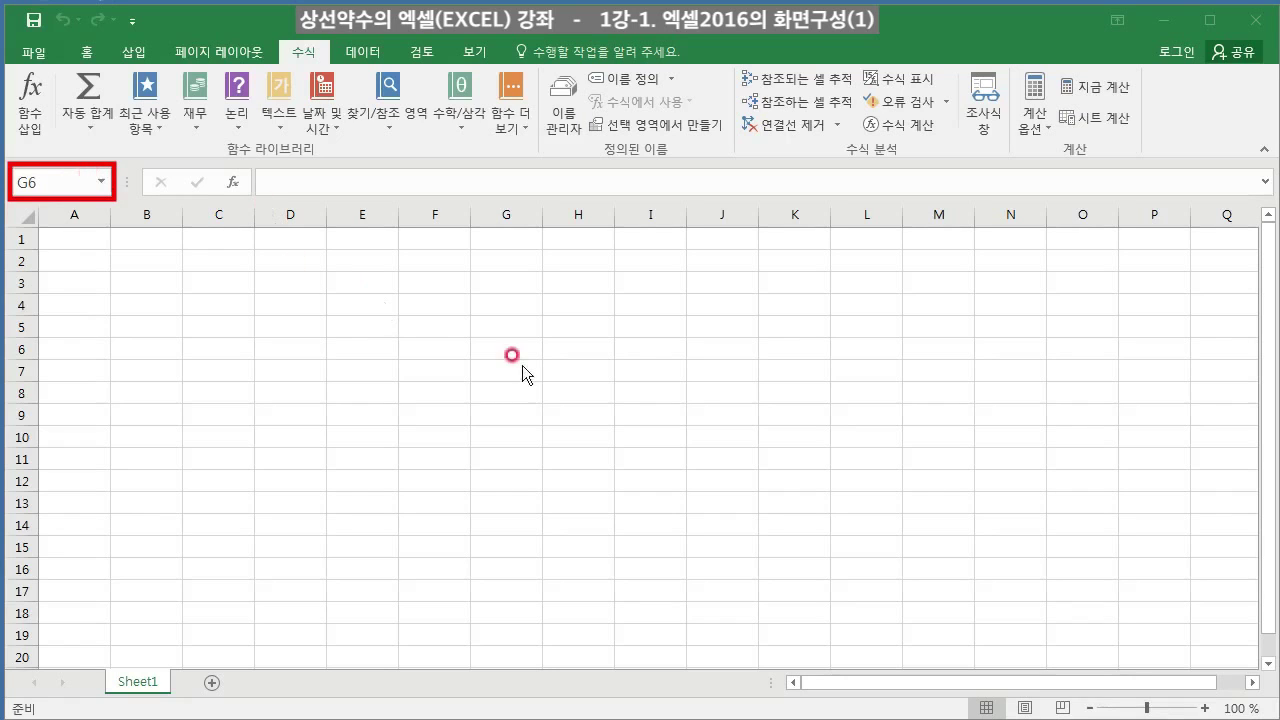
# Step: Select cells E6 and I2 in turn to compare the addresses in the name box
pyautogui.press('Return')
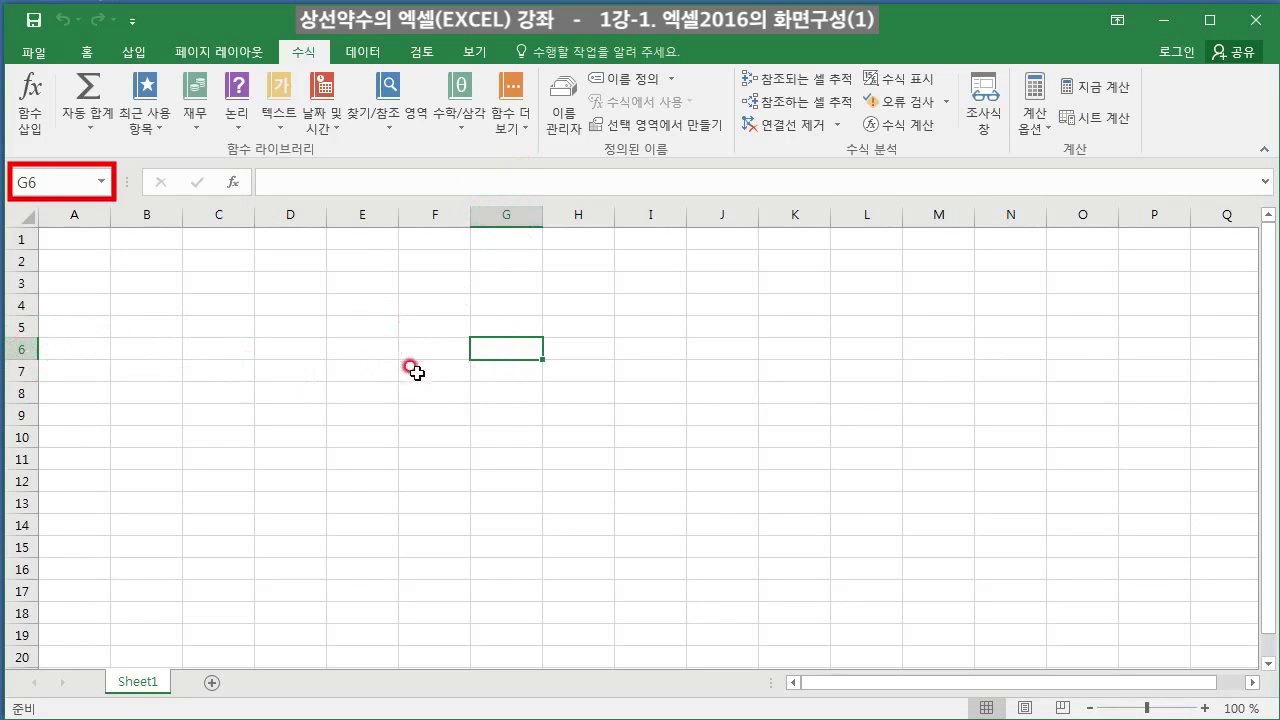
pyautogui.click(342, 347)
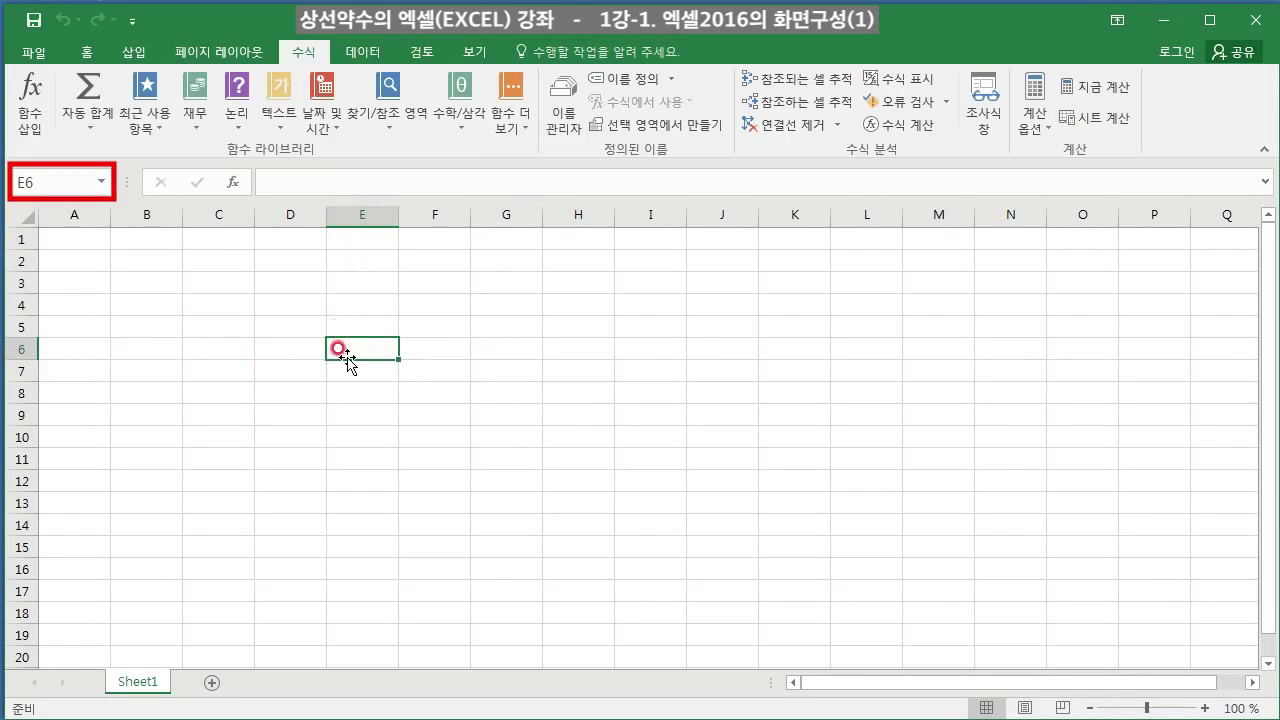
pyautogui.click(648, 264)
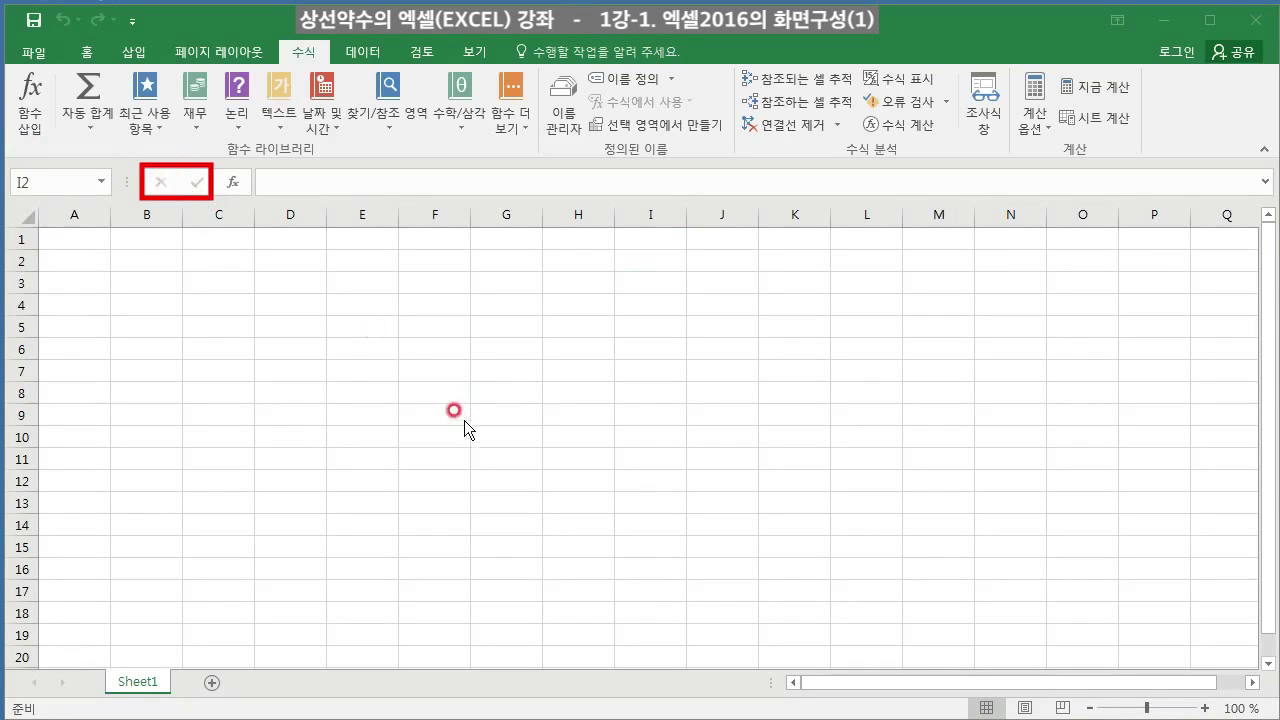
# Step: Enter the sample text "jgfdkghf" in cell I2 and cancel the entry before it is committed
pyautogui.press('Escape')
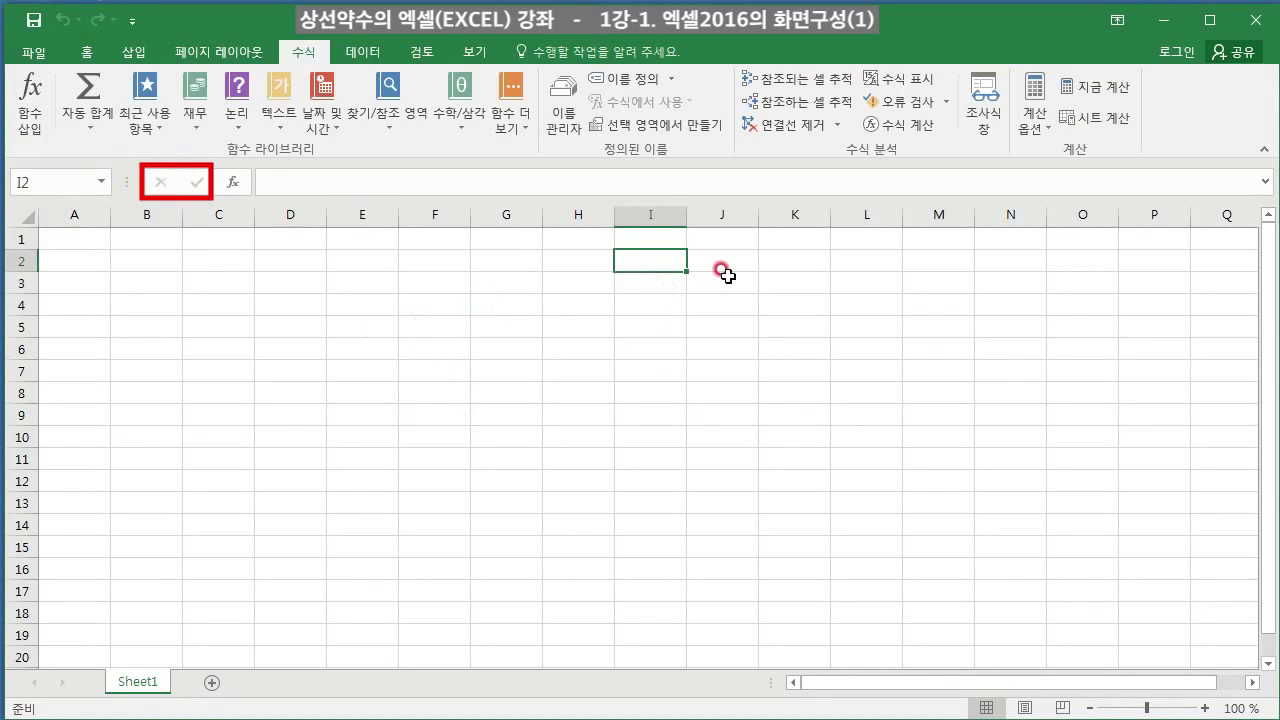
pyautogui.write('jgfdkghf')
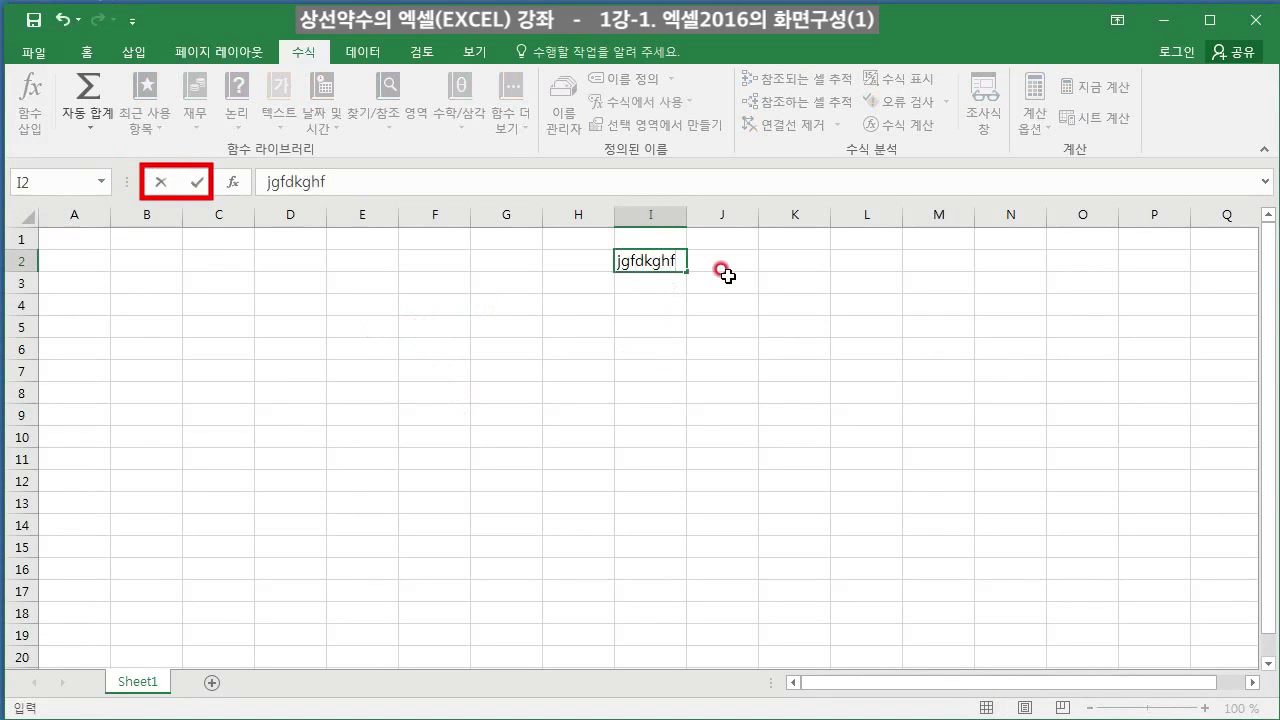
pyautogui.click(159, 180)
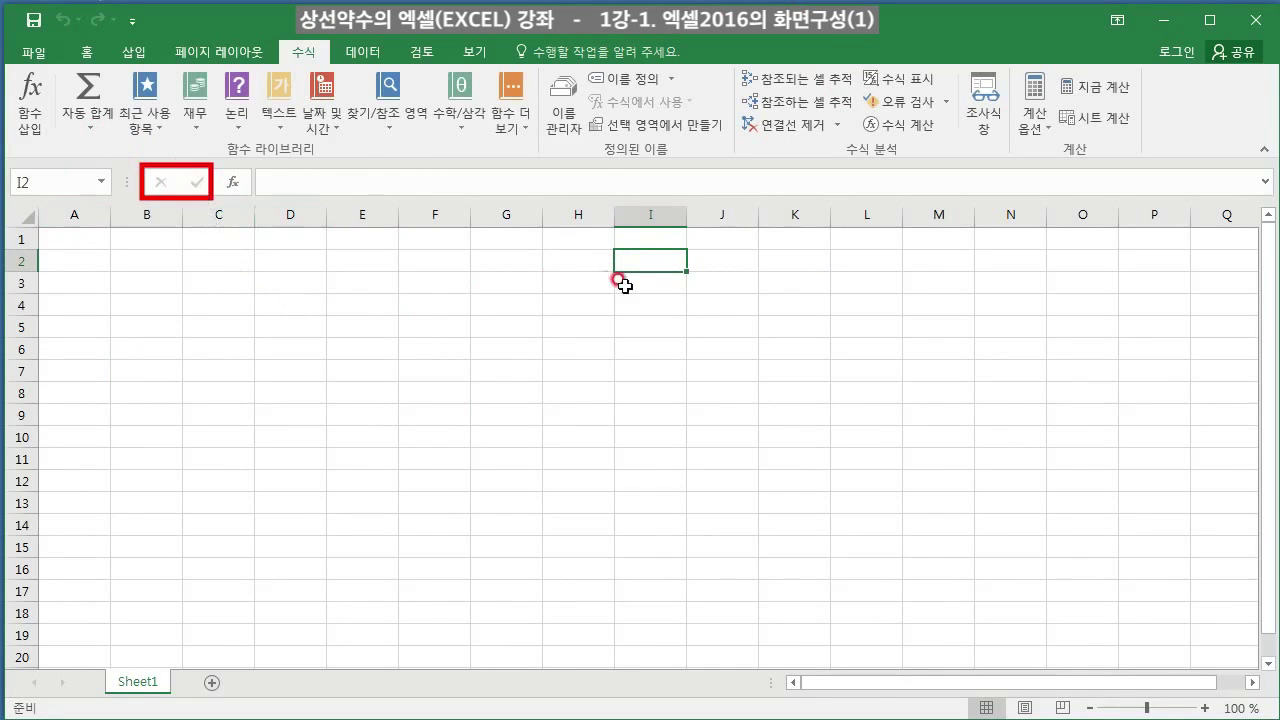
# Step: Enter and commit the sample text "dfghlkjfdhg" in cell H4, and delete the cell's content
pyautogui.click(580, 298)
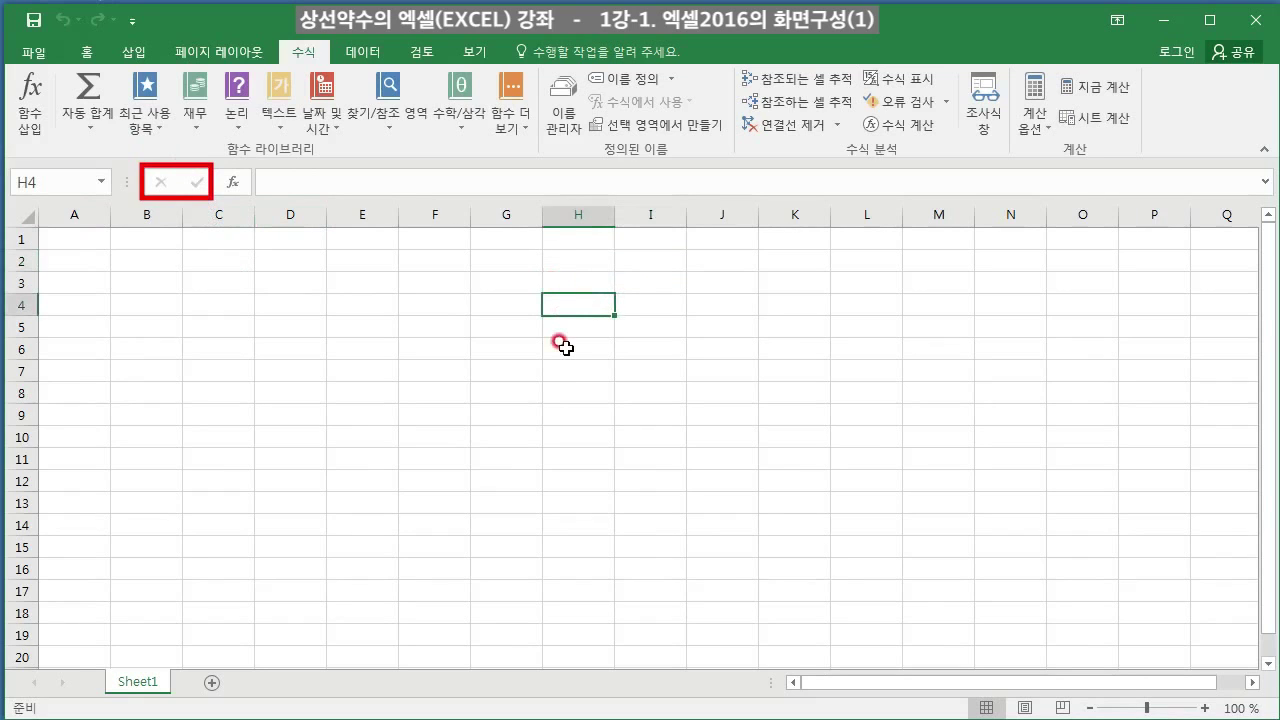
pyautogui.write('dfghlkjfdhg')
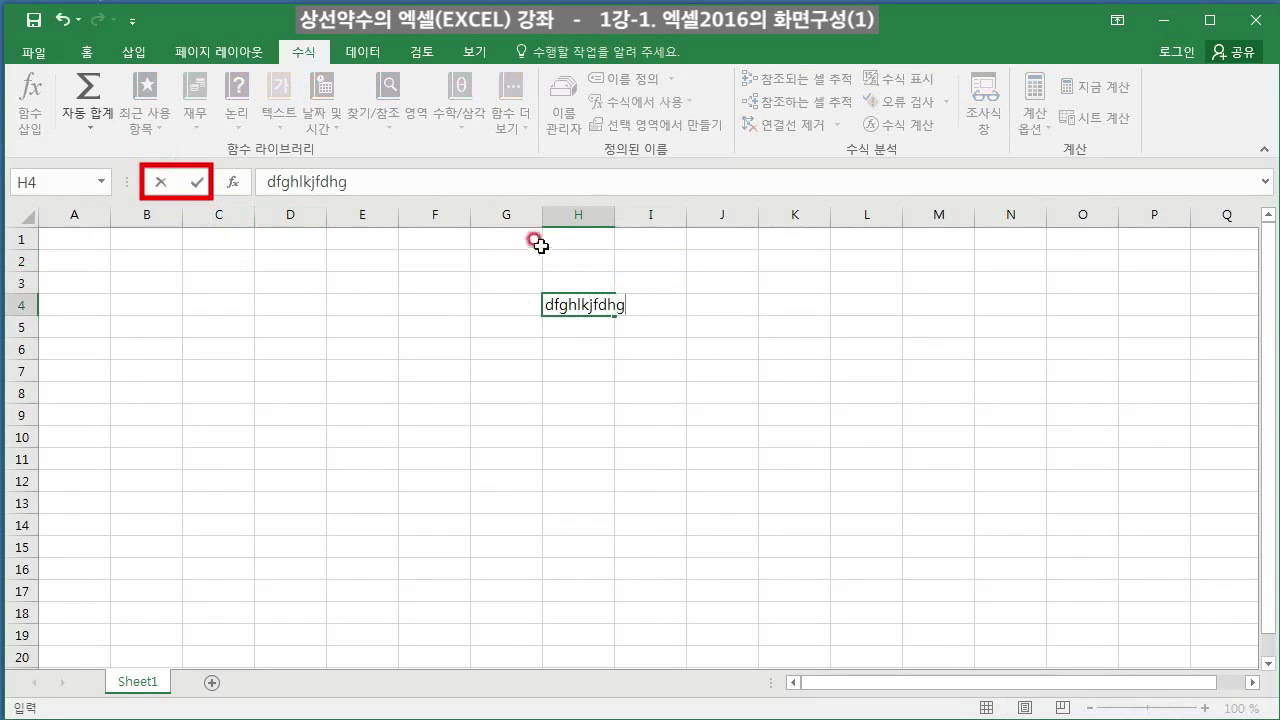
pyautogui.click(197, 182)
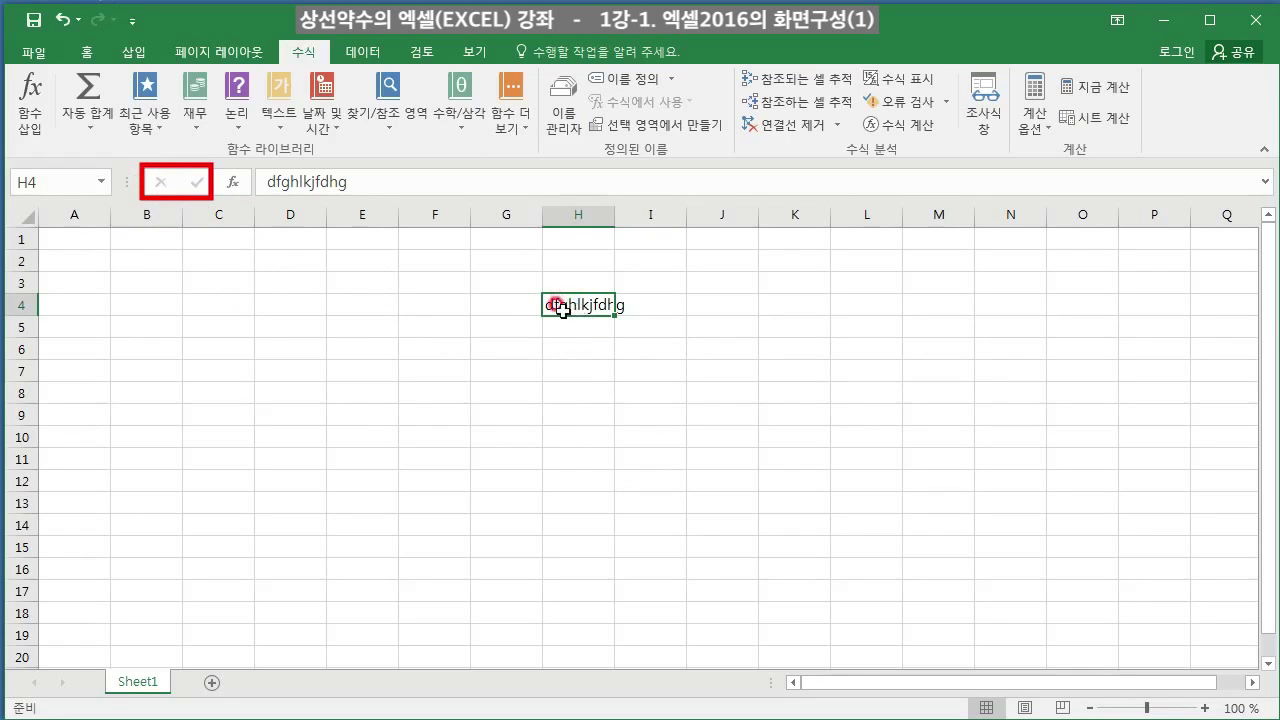
pyautogui.press('Delete')
# Step: Enter the sample text "jfjdgjkhf" in cell H8 and commit it
pyautogui.click(569, 399)
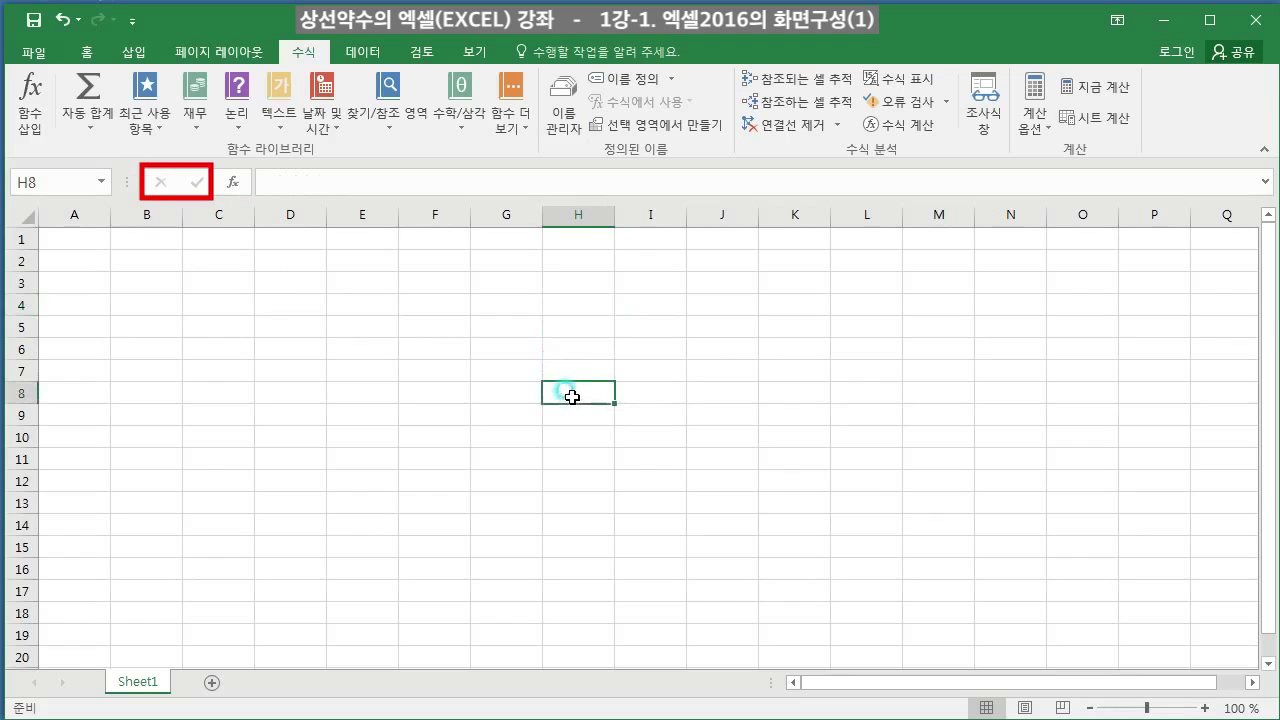
pyautogui.write('jfjdgjkhf')
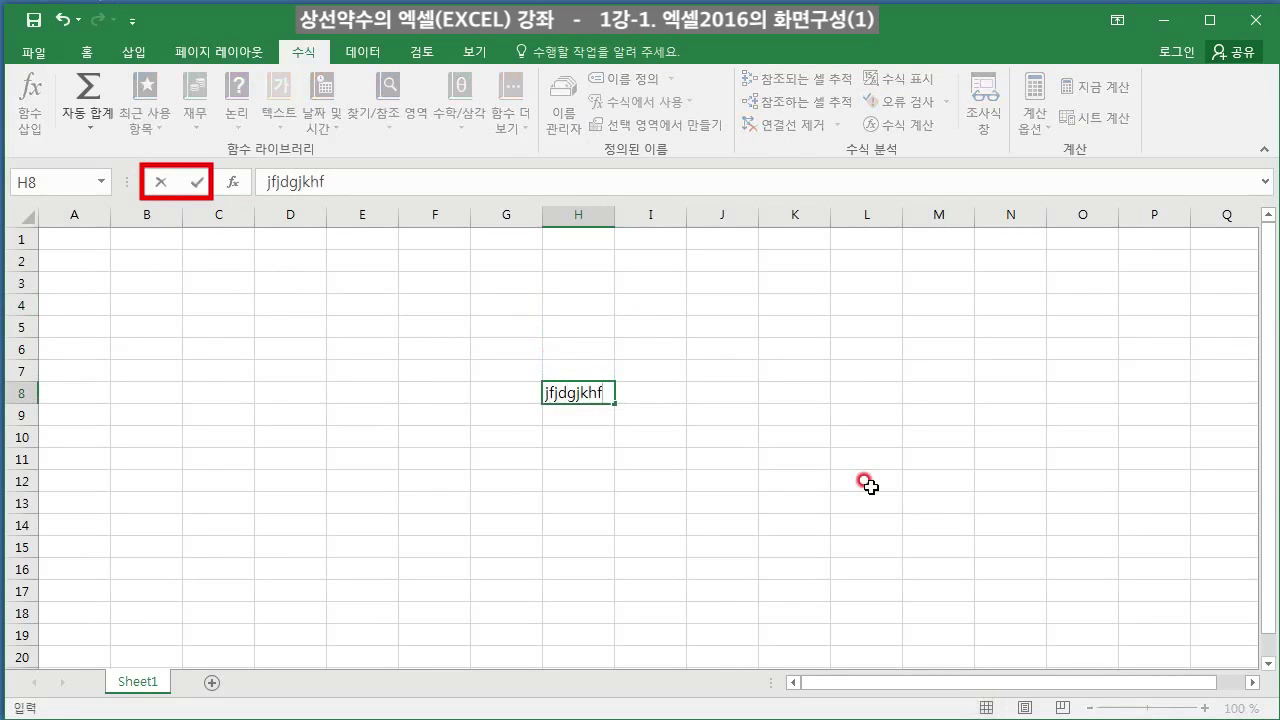
pyautogui.press('Return')
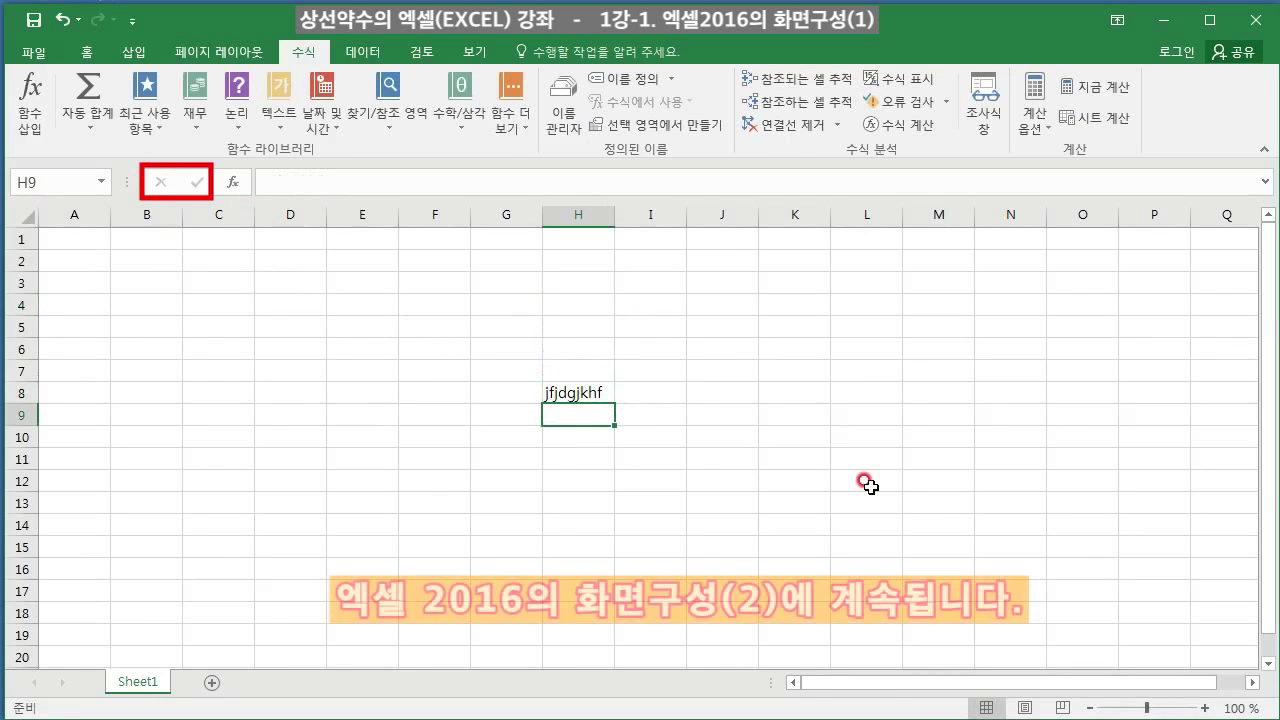